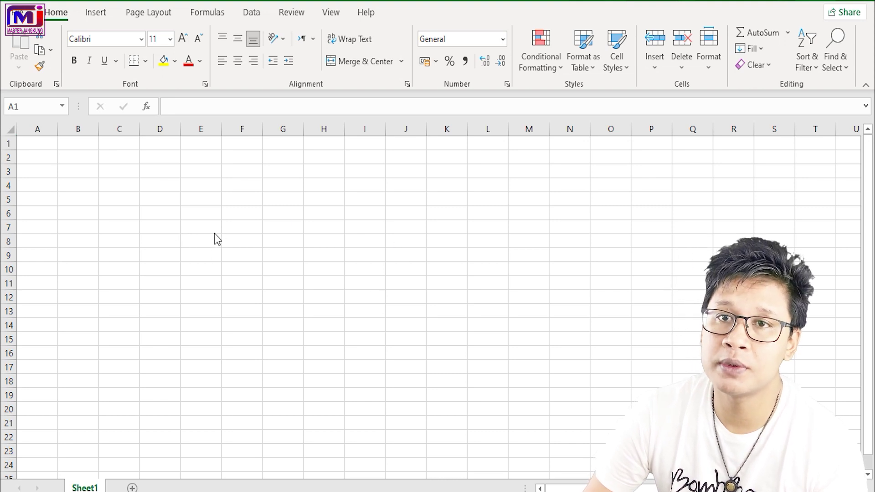
Enter the headers No., Nama Karyawan and Penjualan in cells B4 to D4.
left_click(86, 183)
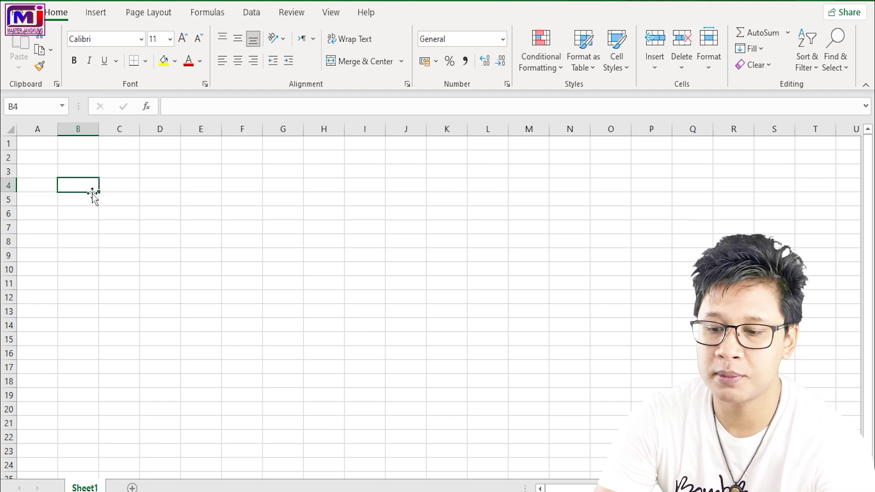
type("no")
type("No.")
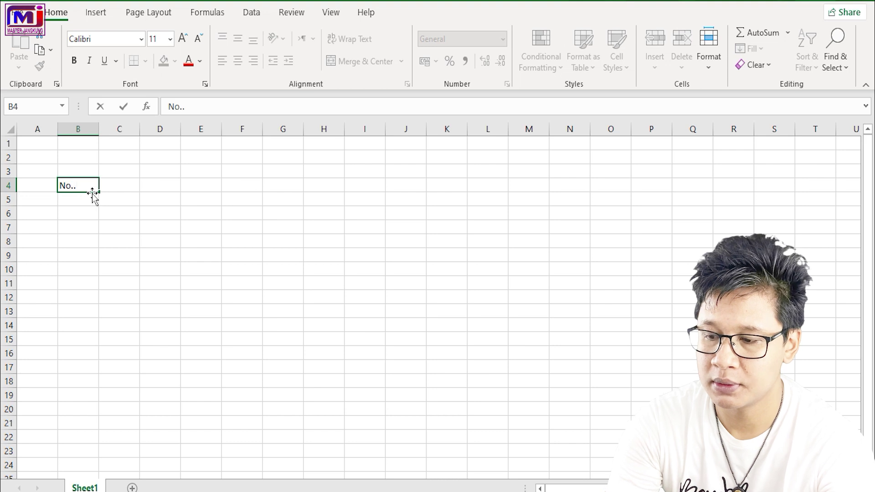
key("Tab")
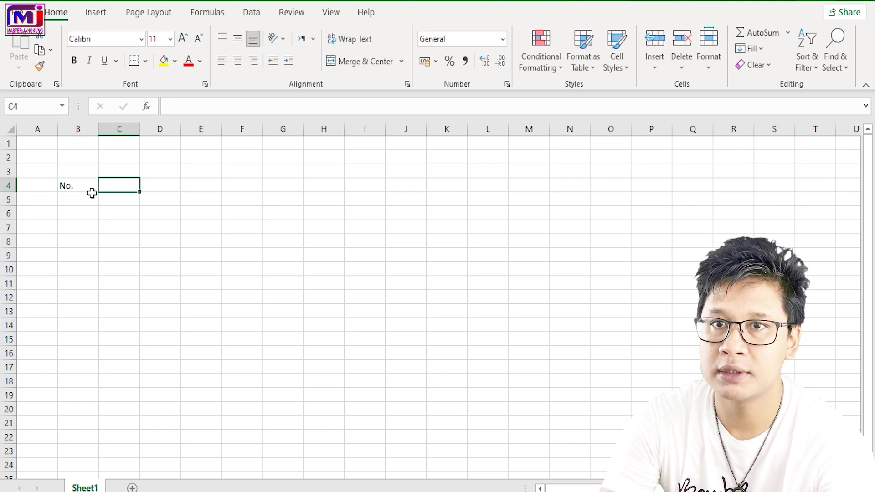
type("N")
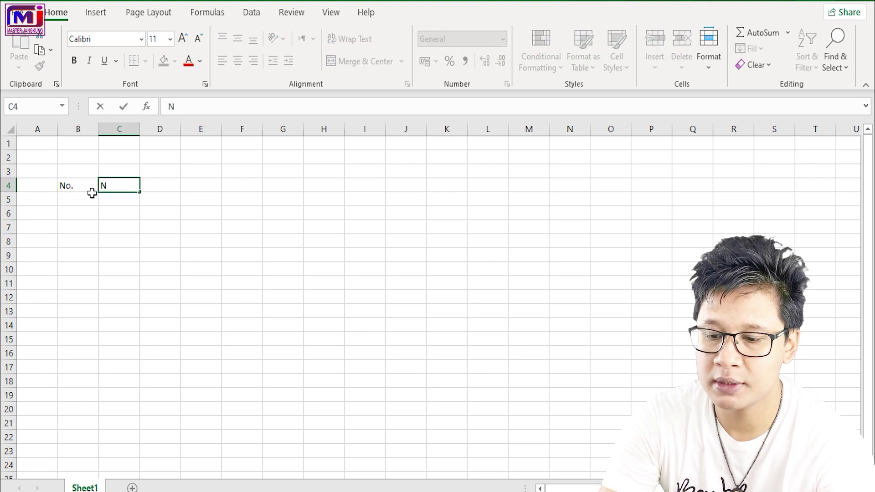
type("ama Karyawan")
key("Tab")
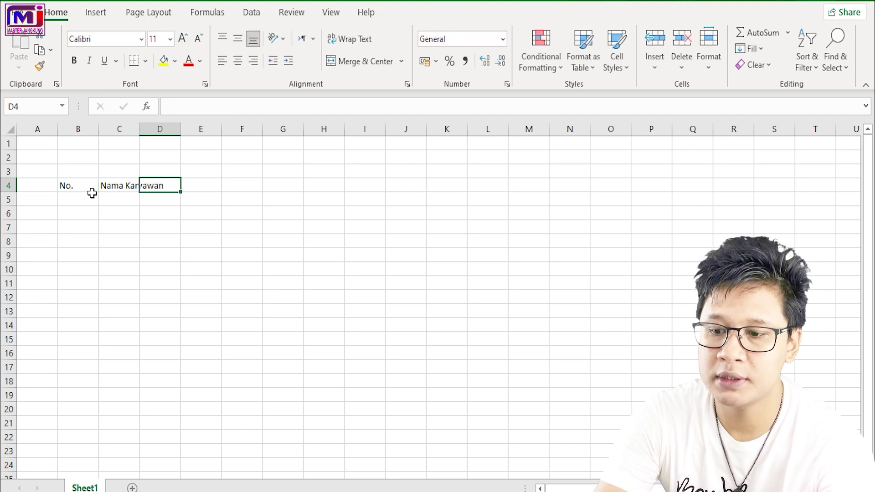
type("Penjualan")
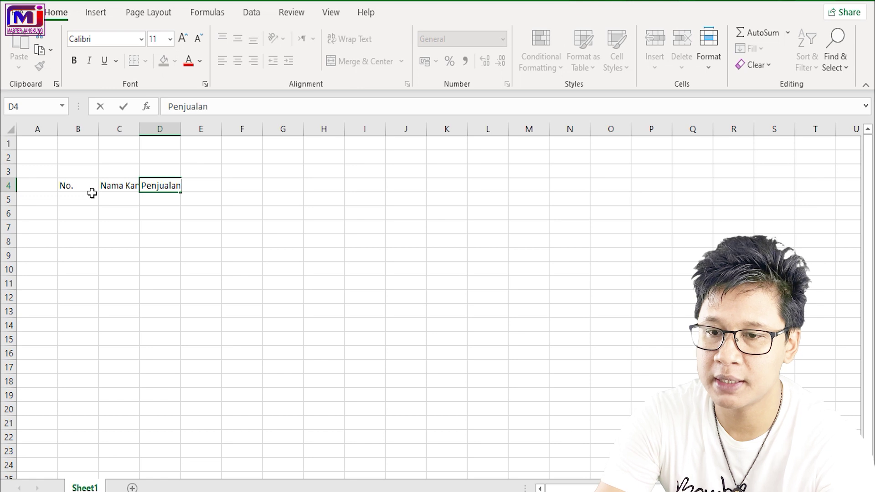
key("Return")
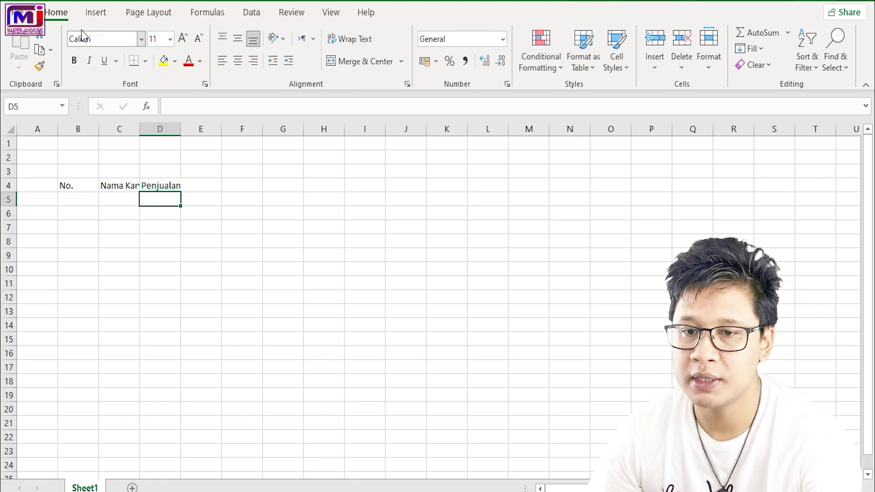
Widen columns B to D to fit their headers and enter 1 and 2 in B5:B6.
left_click(84, 130)
mouse_move(99, 129)
left_mouse_down()
mouse_move(77, 129)
mouse_move(207, 127)
left_mouse_up()
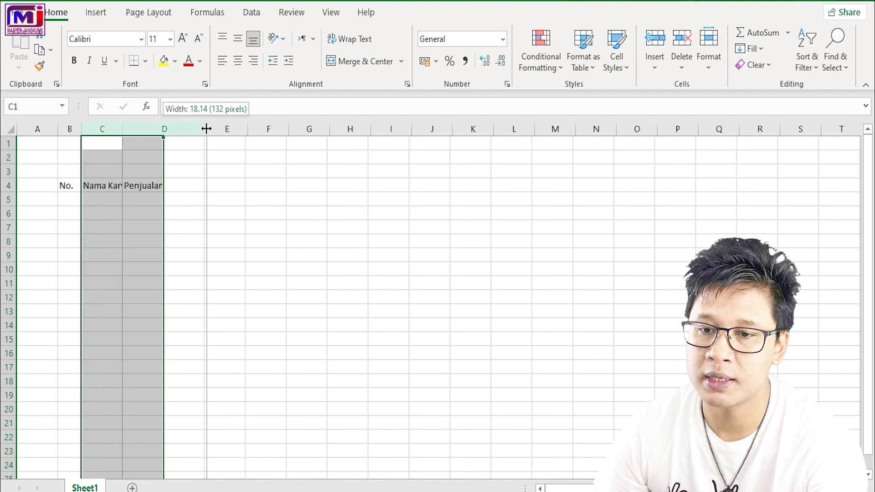
left_click(70, 201)
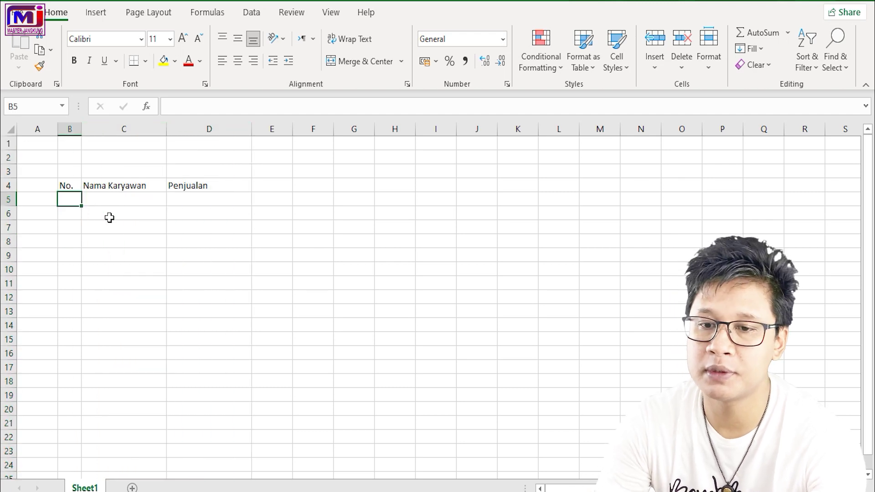
type("1")
key("Return")
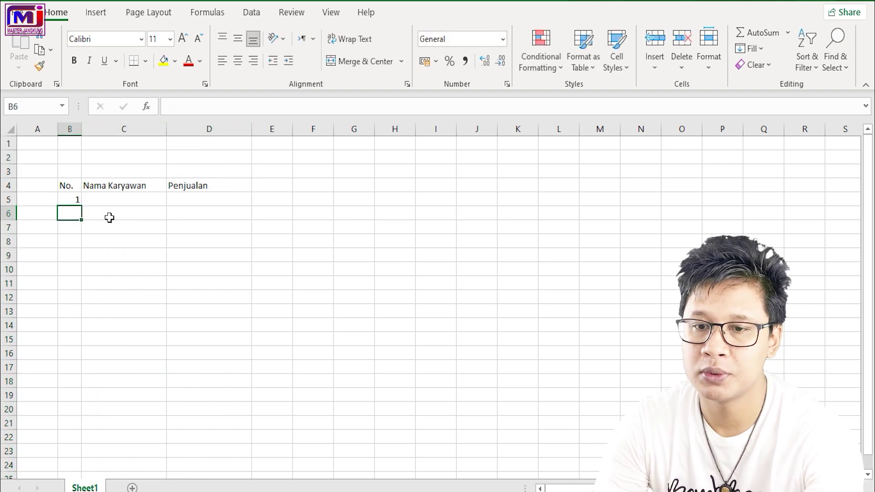
type("2")
key("Return")
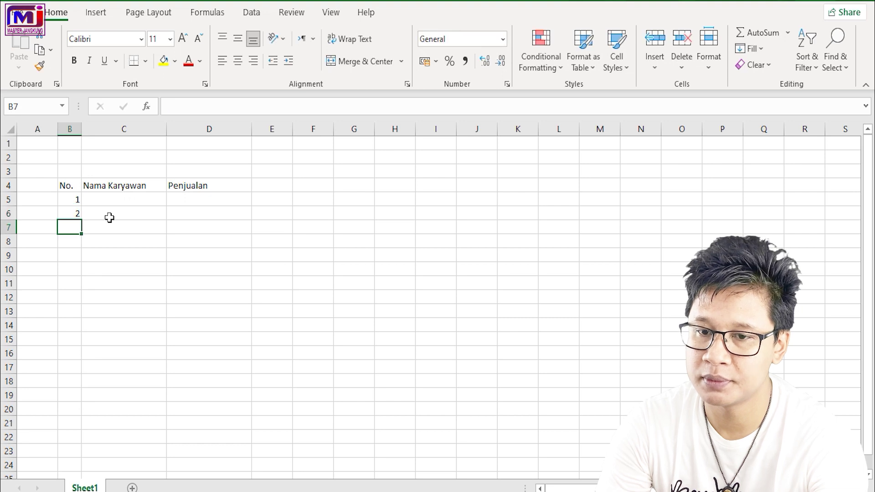
Fill the No. series from B5:B6 down to B10 so it runs 1 to 6.
key("Right")
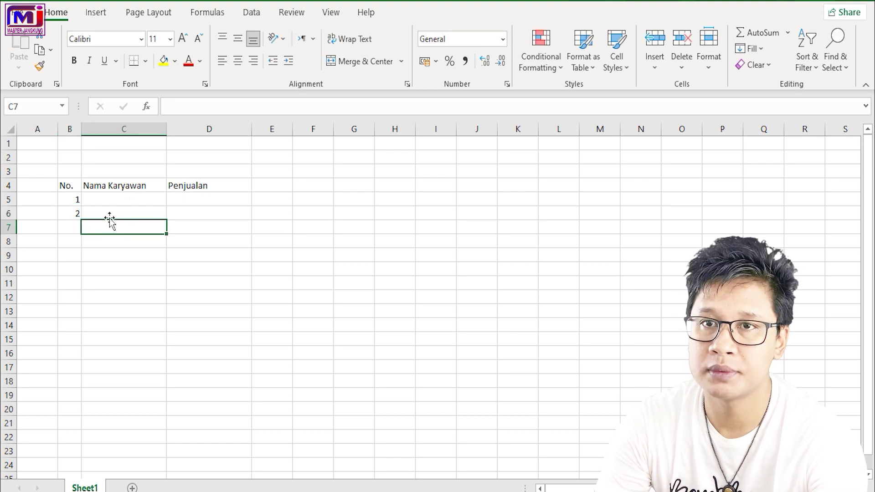
key("Left")
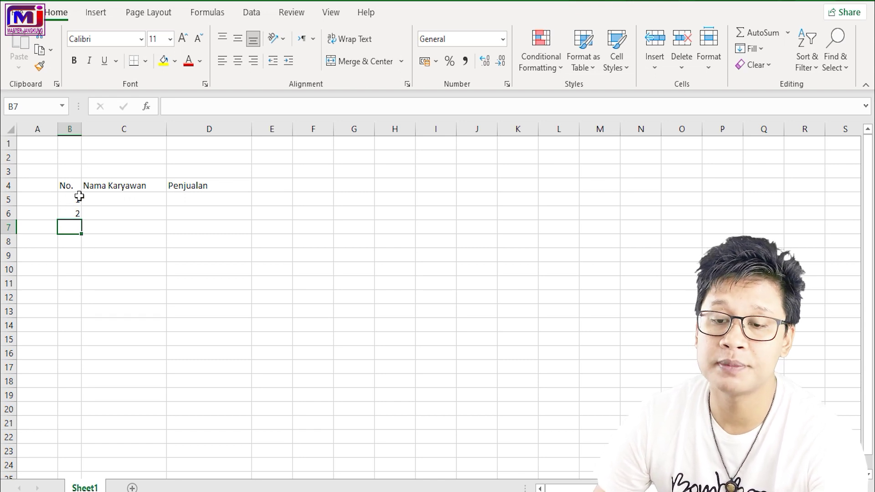
left_click(80, 199)
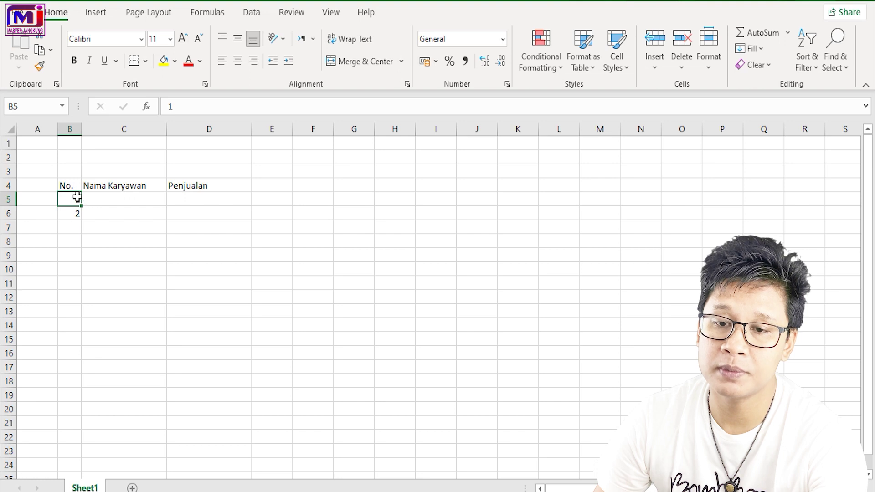
left_click_drag(76, 199, 84, 220)
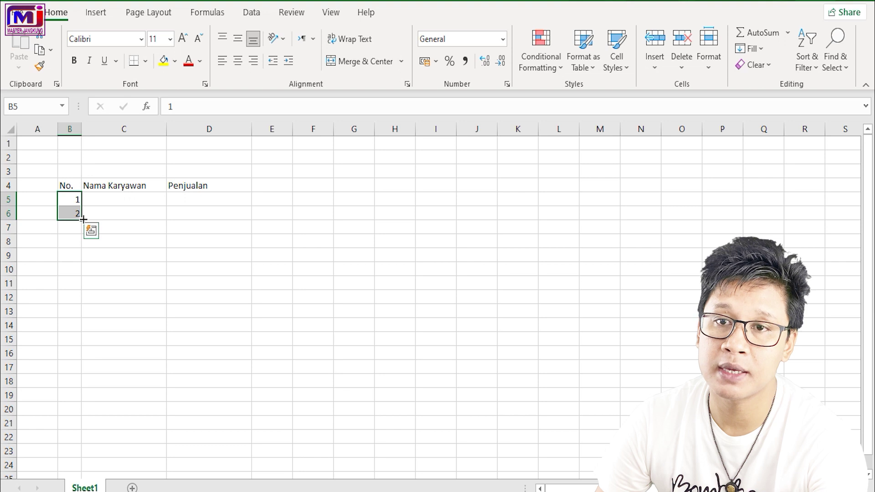
left_click_drag(82, 219, 81, 275)
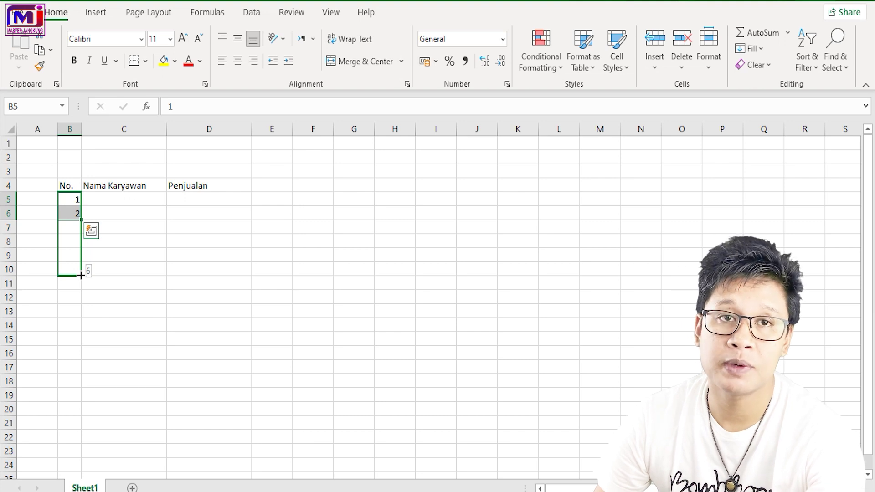
left_click_drag(81, 275, 81, 275)
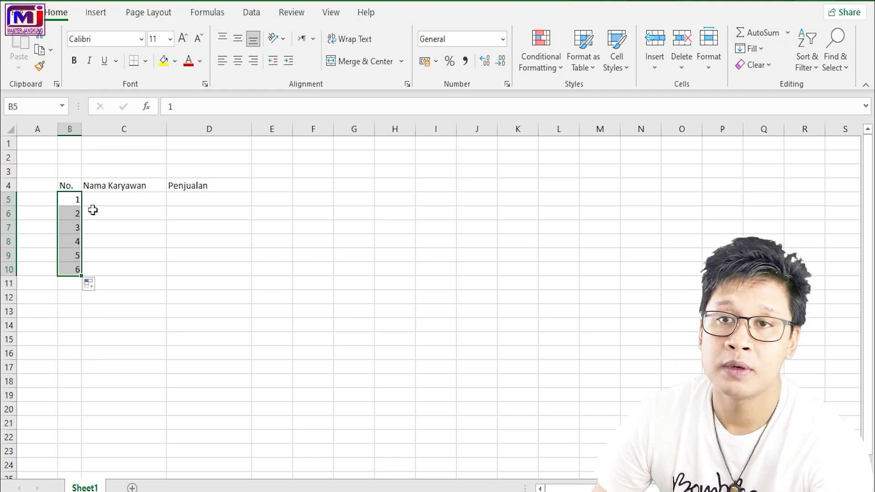
left_click(126, 203)
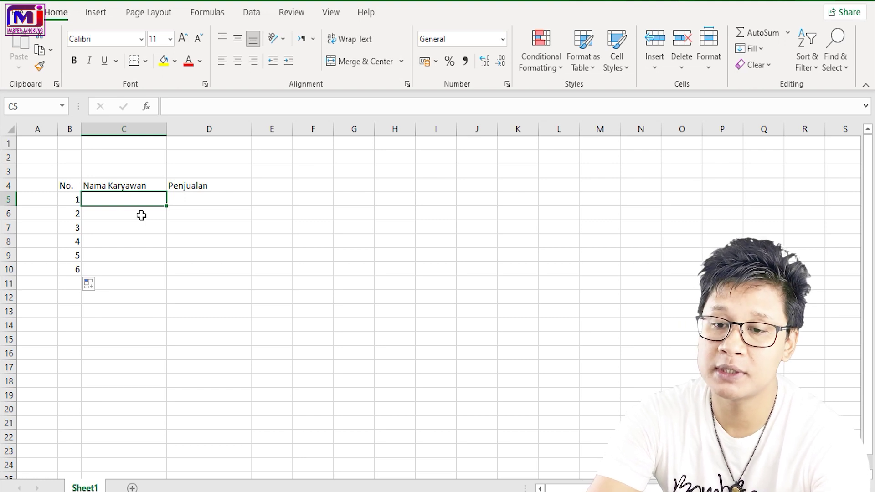
Enter the names Ariel, Boim and Chyntia in C5 to C7.
type("Ariel")
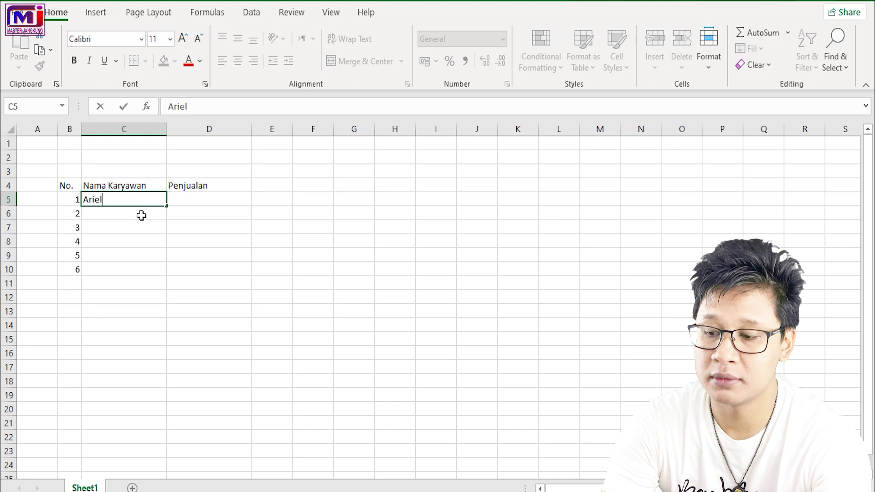
key("Return")
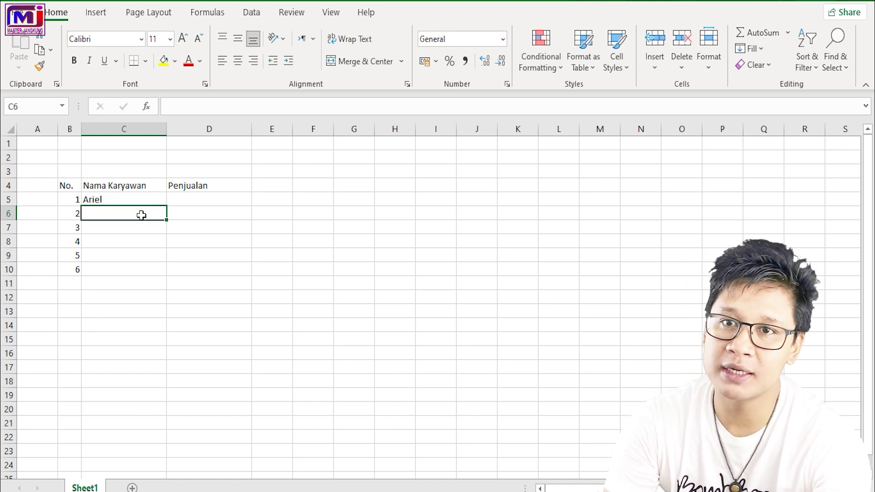
key("Down")
type("B")
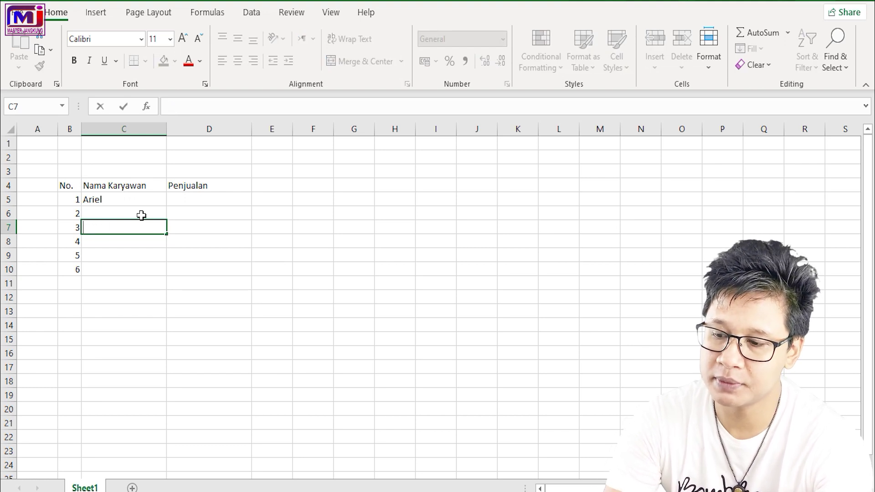
left_click(141, 215)
type("Boim")
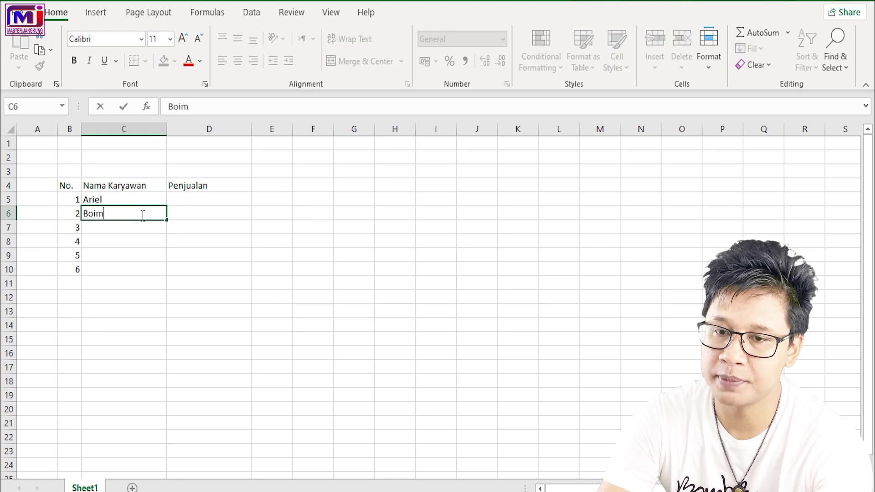
key("Return")
type("Chyb")
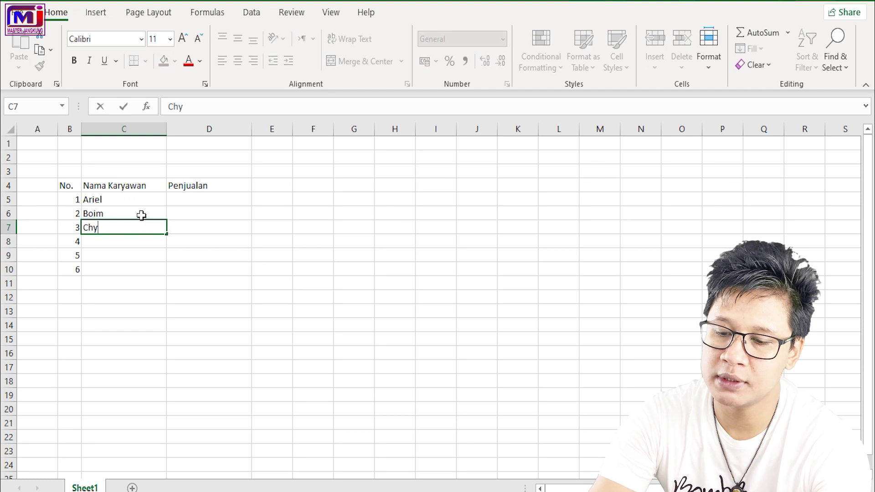
key("BackSpace")
type("ntia")
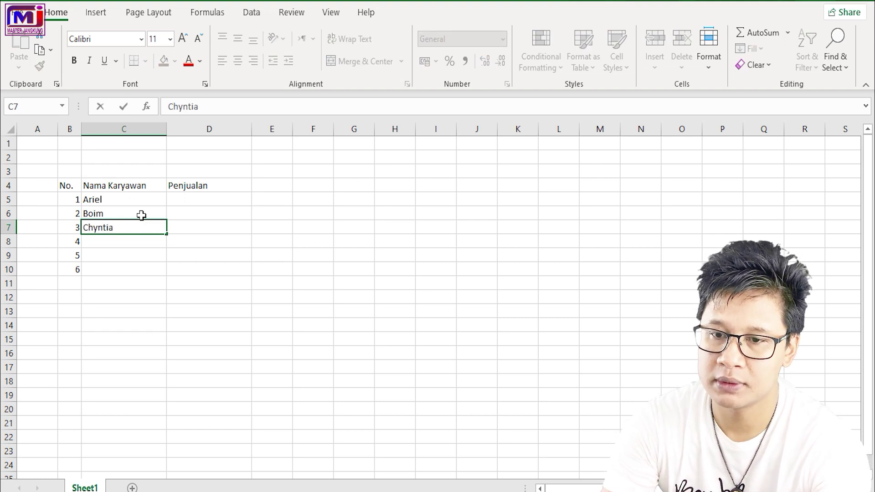
key("Return")
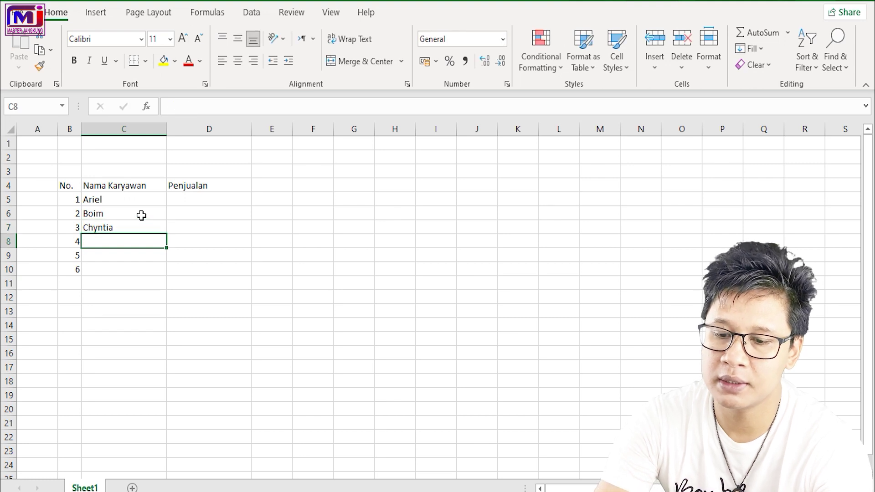
Enter Dini, Eno and Ardi in C8 to C10, then return up the Penjualan column.
type("Dini")
key("Return")
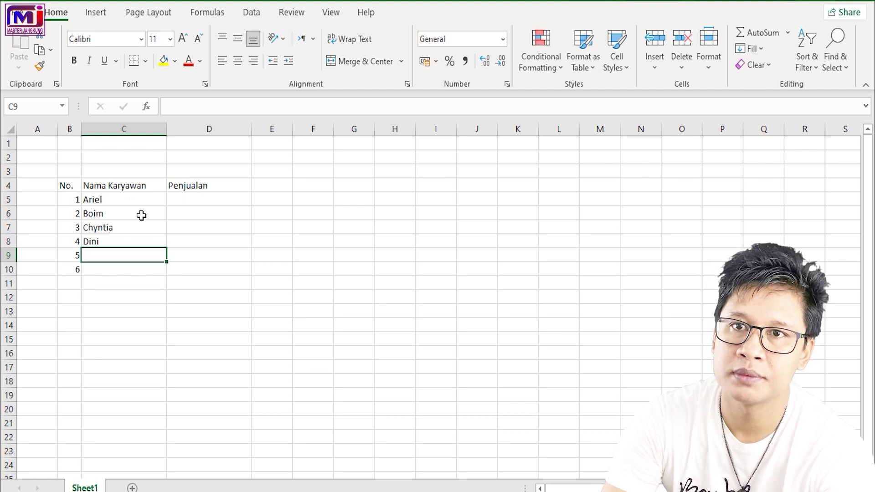
type("Eno")
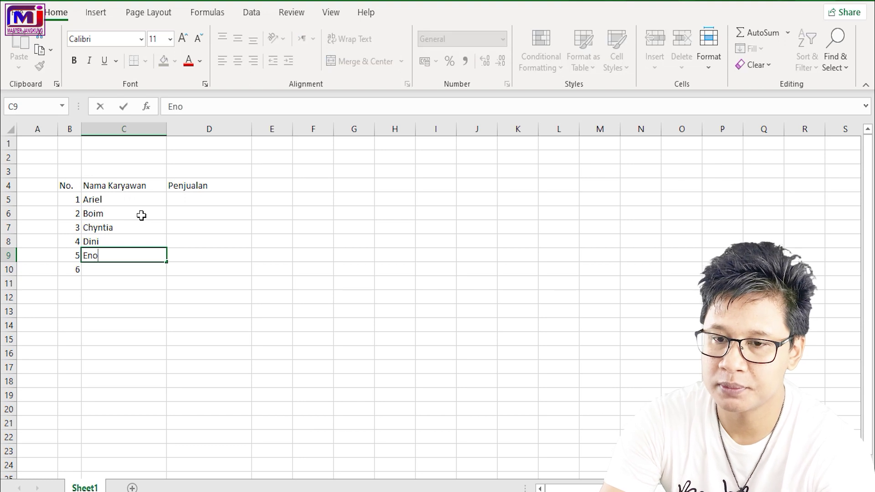
key("Return")
type("Ard")
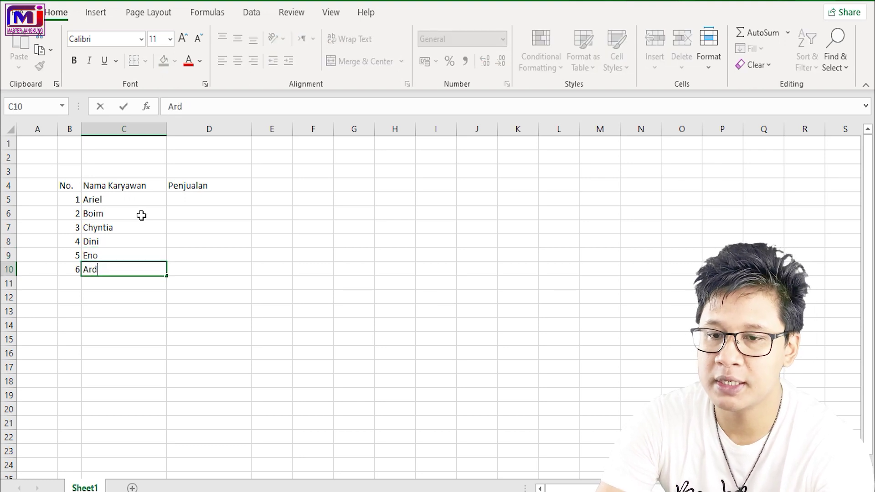
type("i")
key("Tab")
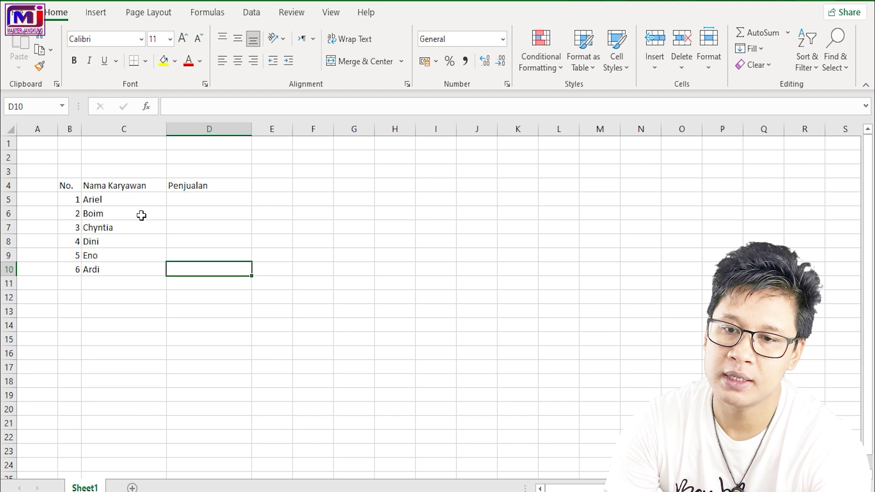
key("Up")
key("Up")
key("Up")
key("Up")
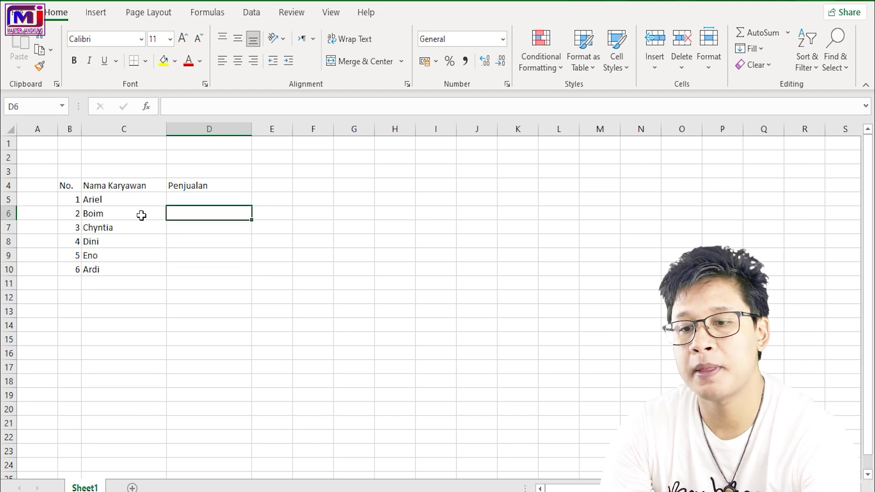
key("Up")
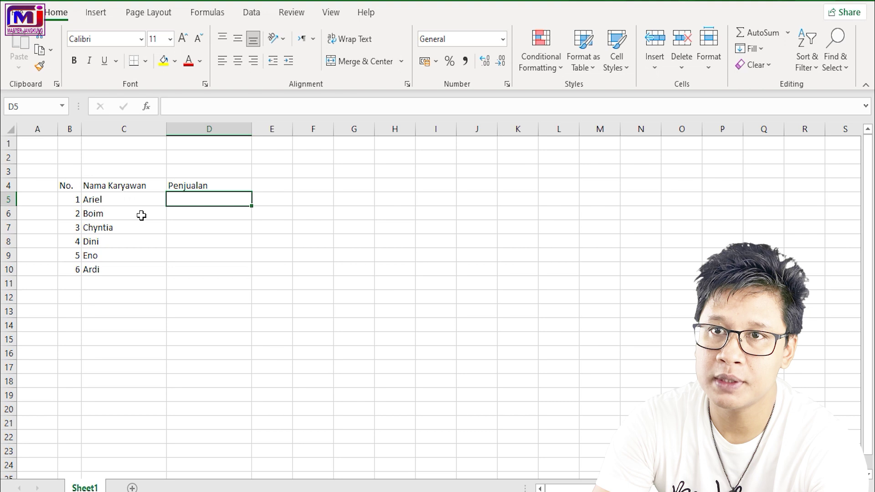
Enter sales 10000000, 12000000, 5000000, 7500000, 11000000 and 9000000 in D5:D10.
type("10000000")
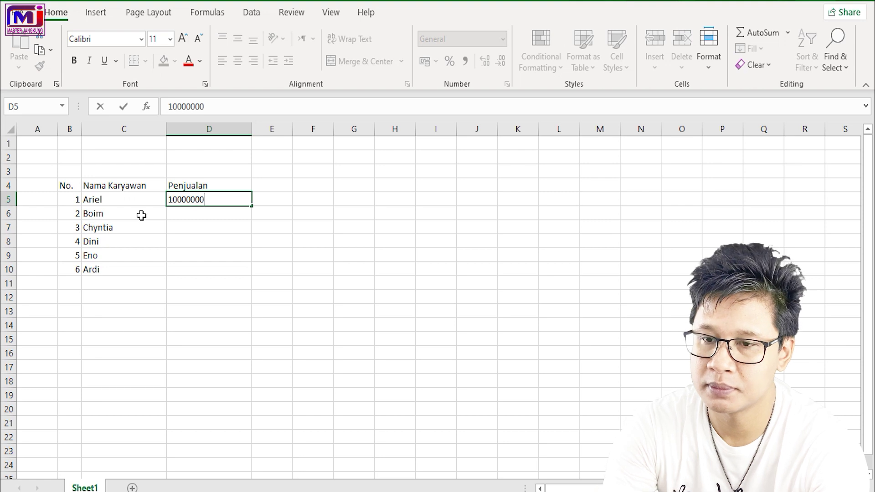
key("Return")
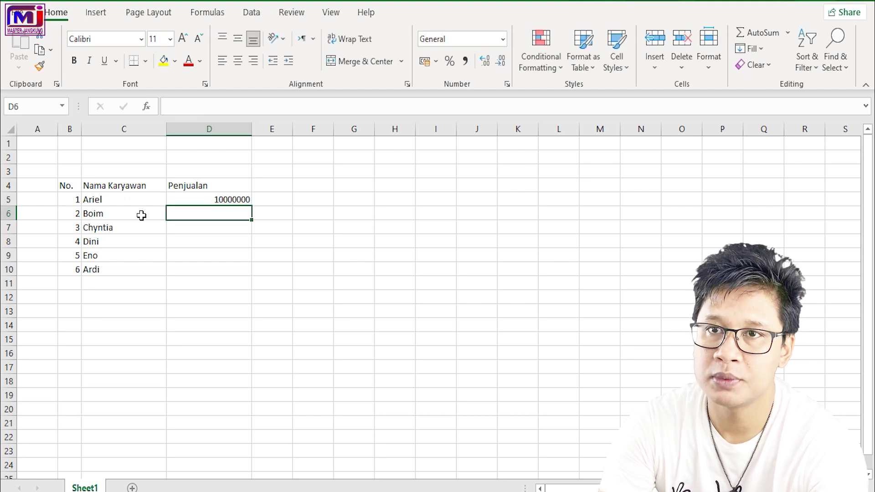
type("12000000")
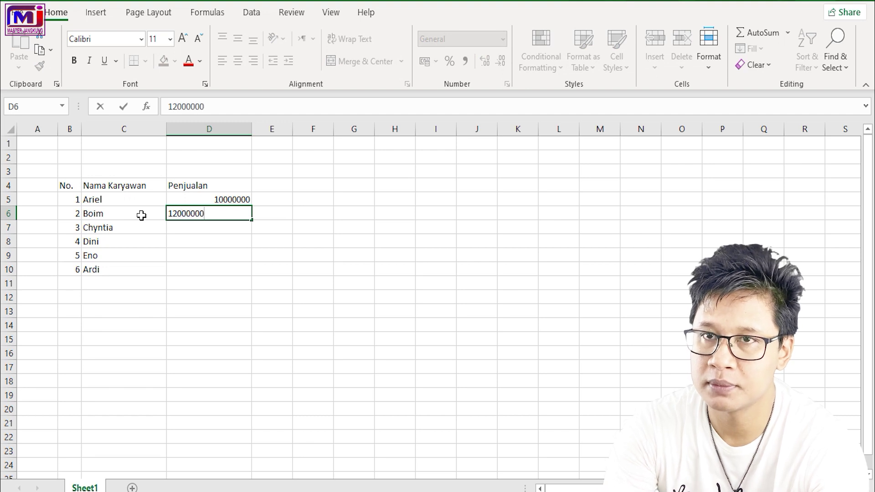
key("Return")
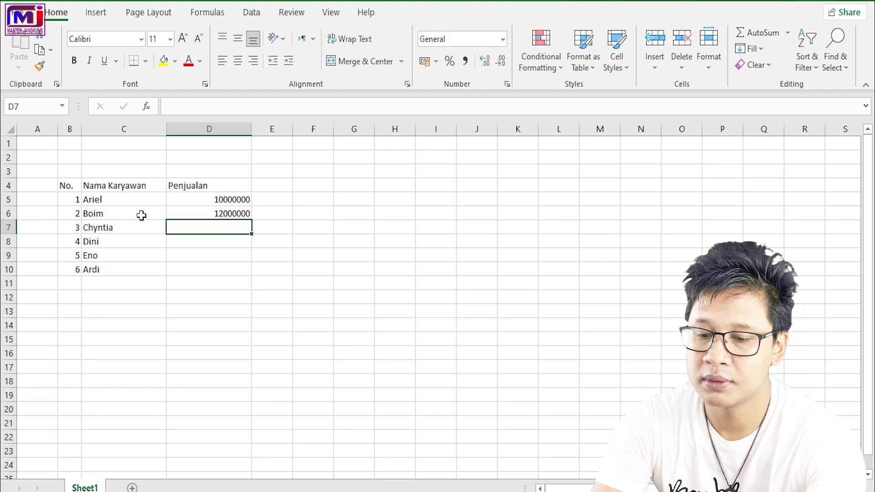
type("5000000")
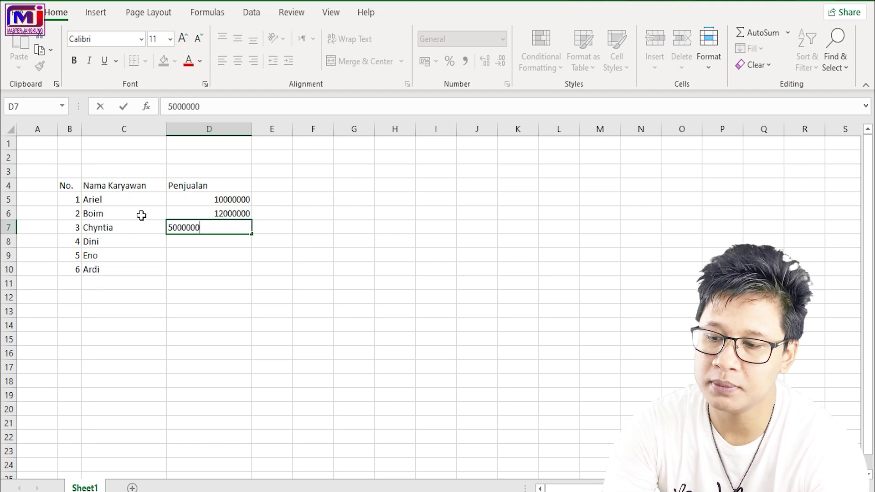
key("Return")
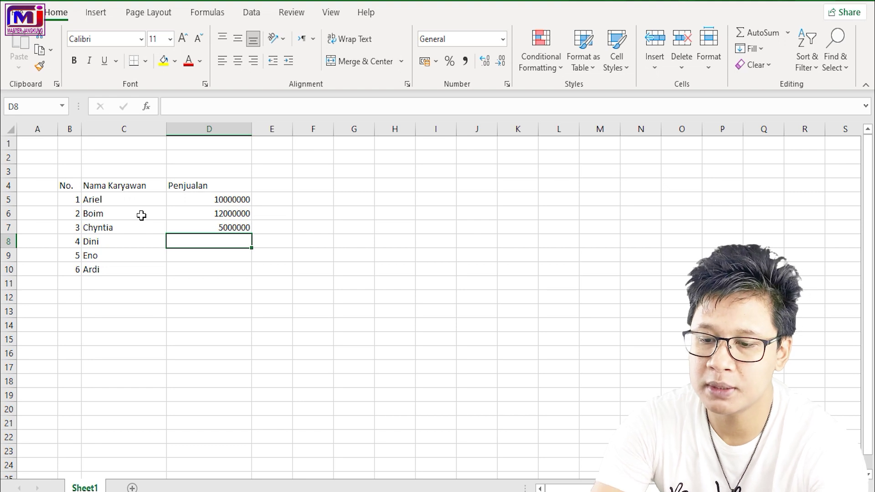
type("7500000")
key("Return")
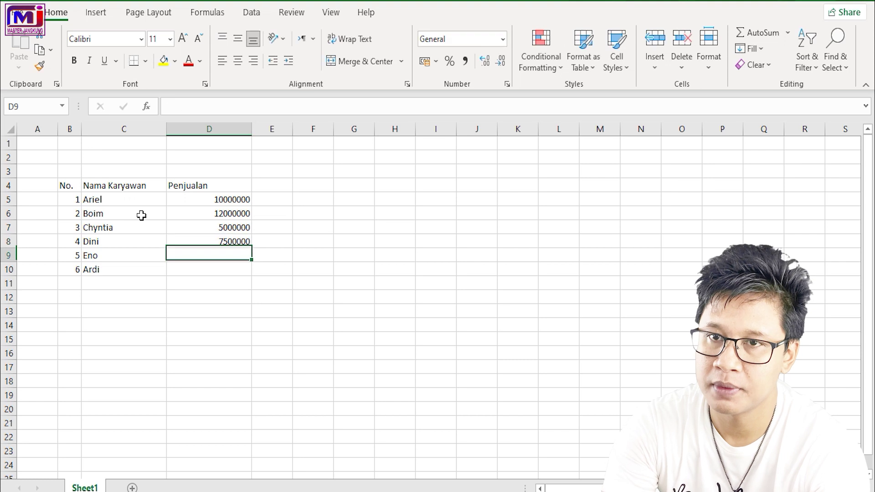
type("11000000")
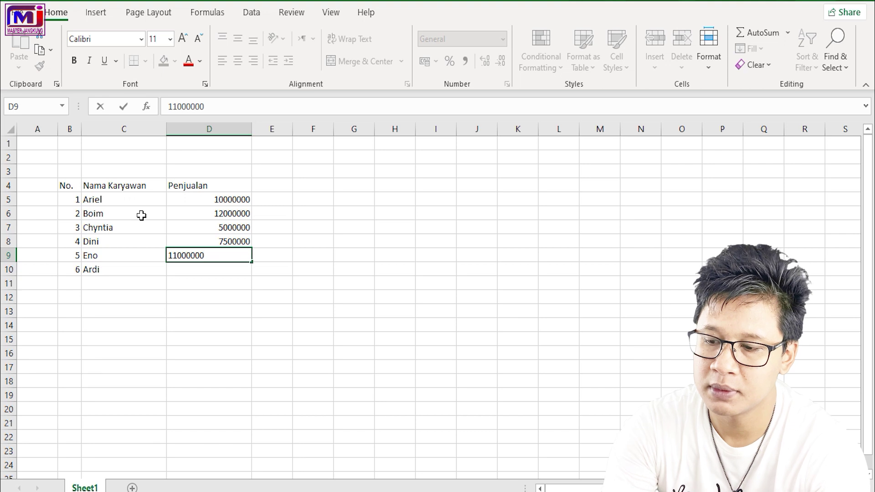
key("Return")
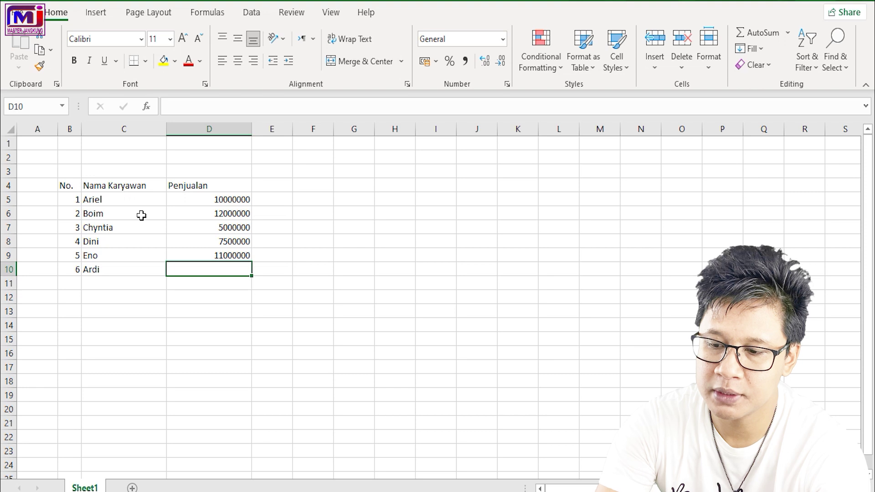
type("9")
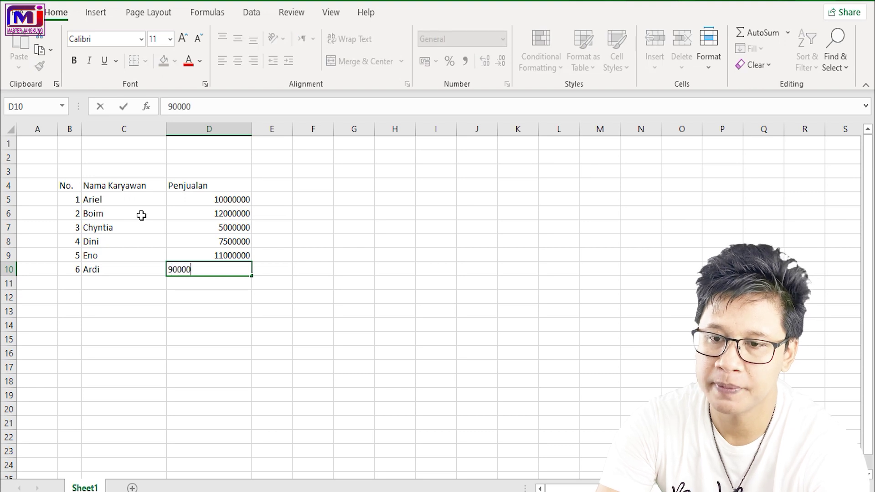
type("00")
key("Return")
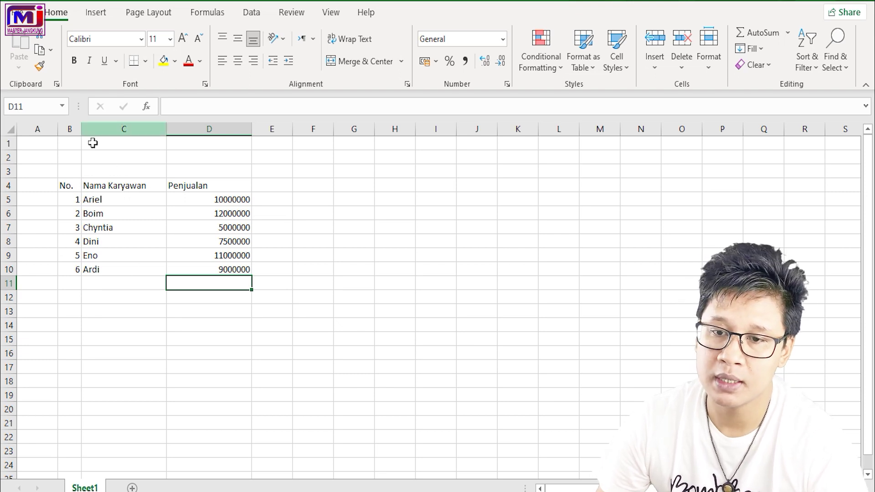
Select the whole sheet and apply Center and Middle Align to all cells.
left_click(10, 129)
left_click(238, 62)
left_click(239, 41)
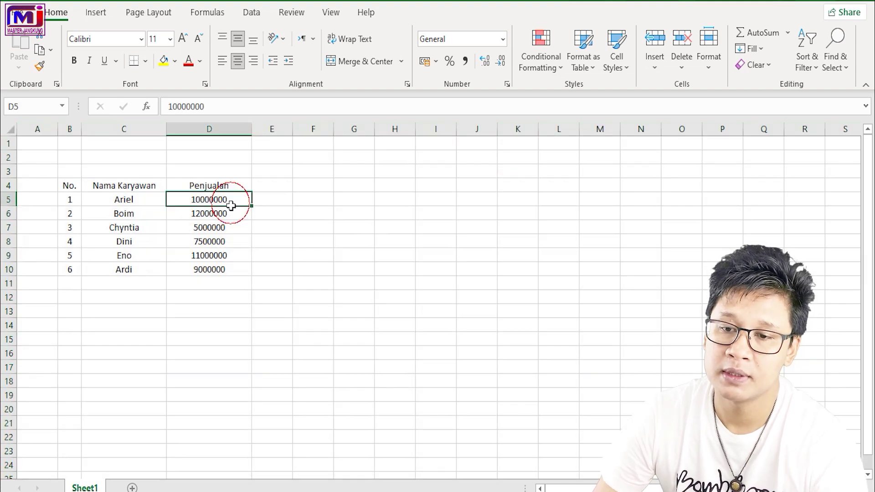
Select D5:D10 and choose the Currency format in Format Cells.
left_click(231, 199)
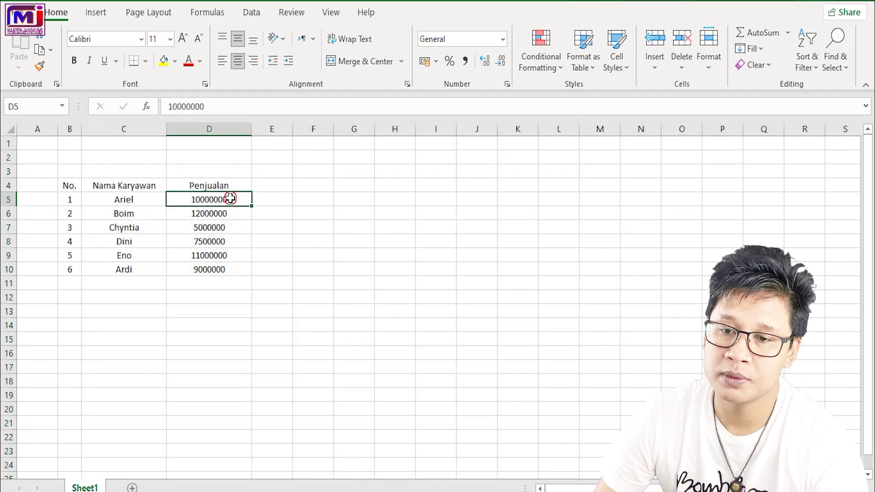
left_click_drag(231, 199, 231, 269)
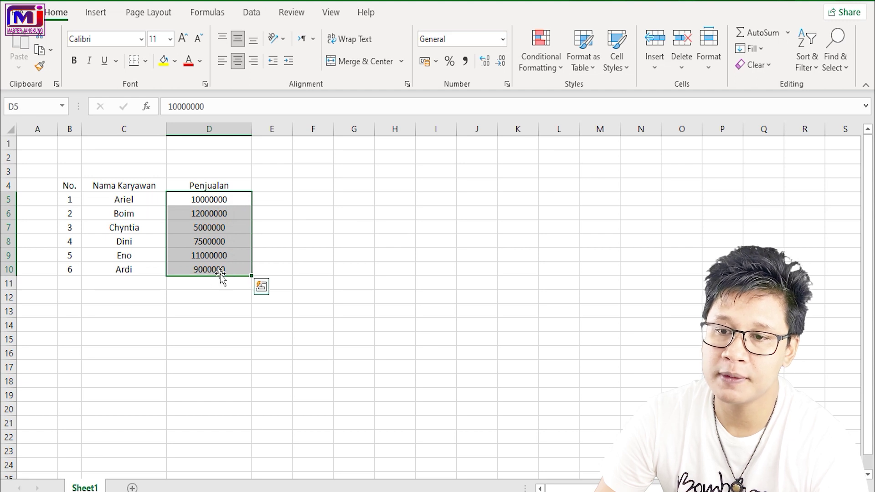
right_click(224, 258)
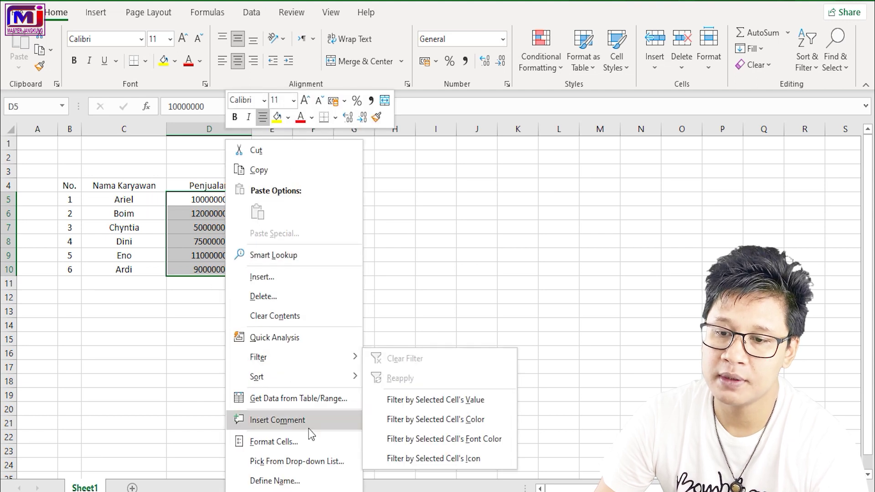
left_click(302, 442)
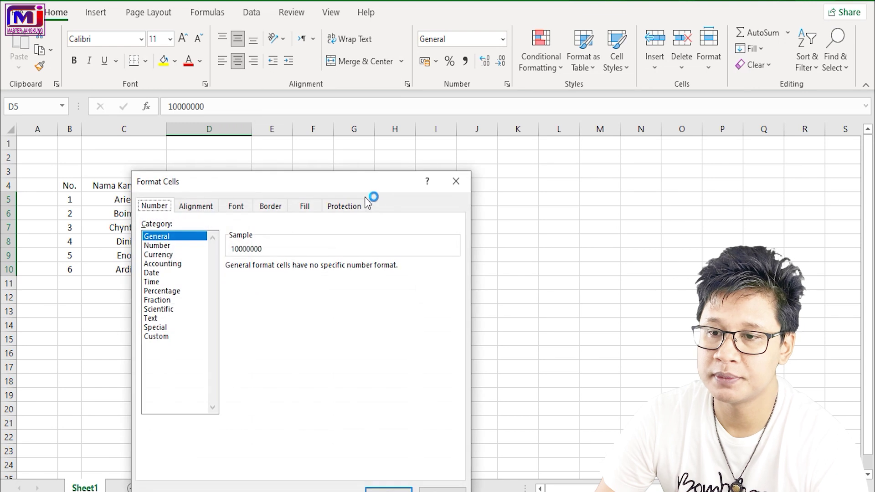
mouse_move(357, 187)
left_mouse_down()
mouse_move(512, 137)
mouse_move(561, 112)
left_mouse_up()
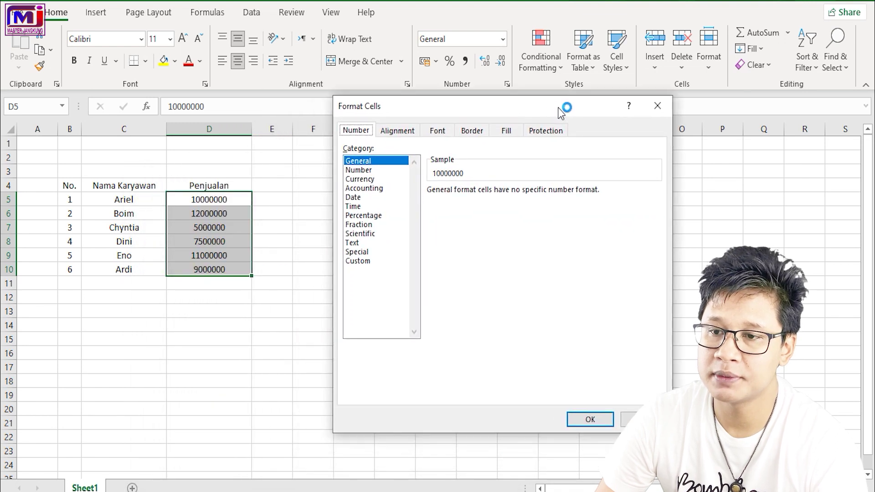
left_click(373, 179)
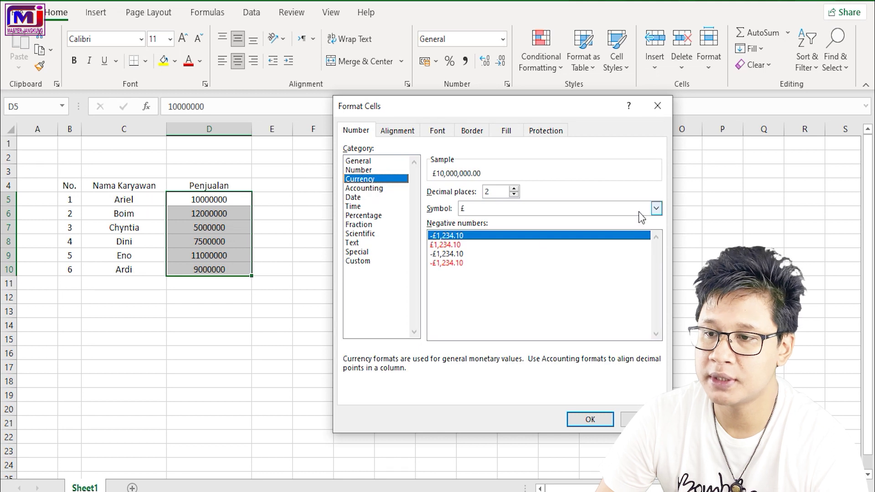
Set the currency symbol to Rp Indonesian and apply the format.
left_click(655, 208)
scroll(575, 296, "down", 3)
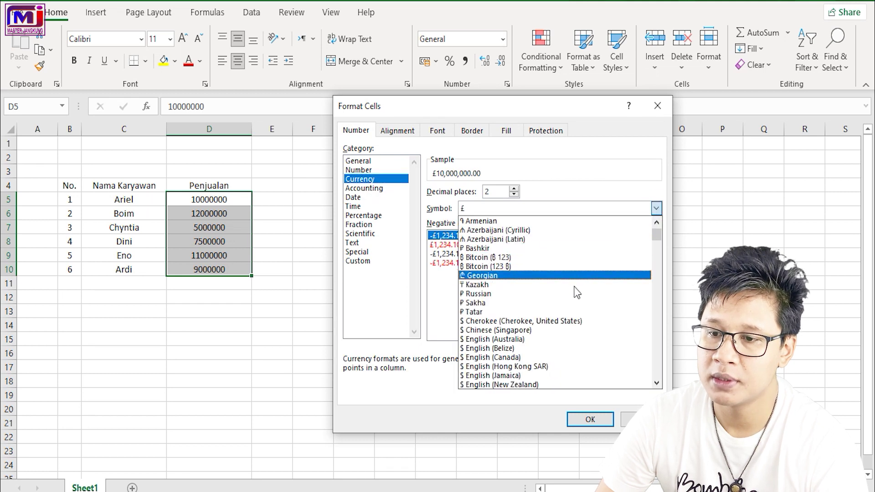
scroll(575, 296, "down", 3)
scroll(575, 296, "down", 2)
scroll(575, 292, "down", 2)
scroll(574, 292, "down", 1)
scroll(573, 291, "down", 1)
scroll(572, 291, "down", 2)
scroll(571, 291, "down", 4)
scroll(567, 299, "down", 4)
scroll(566, 297, "down", 4)
scroll(567, 294, "down", 1)
scroll(568, 299, "down", 3)
scroll(569, 300, "down", 2)
scroll(569, 303, "down", 1)
scroll(571, 312, "down", 2)
scroll(571, 319, "down", 2)
scroll(568, 325, "down", 2)
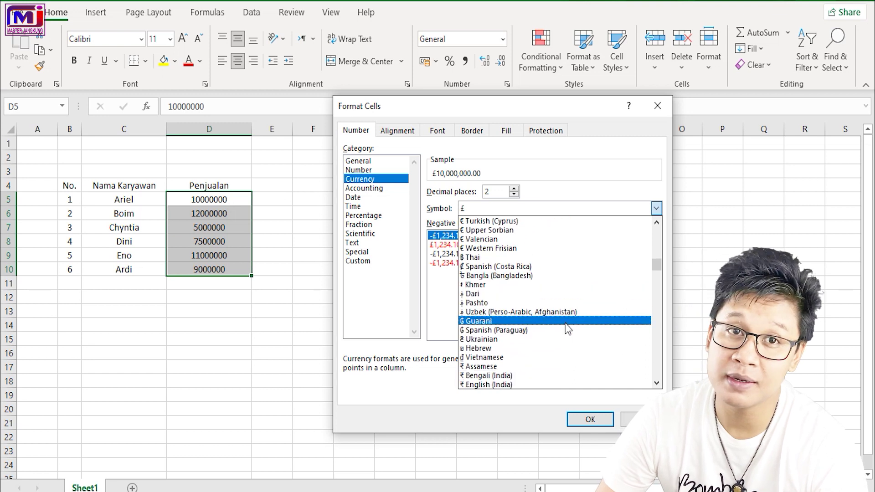
scroll(565, 324, "down", 2)
scroll(565, 328, "down", 2)
scroll(565, 331, "down", 4)
scroll(570, 332, "down", 2)
scroll(573, 326, "down", 2)
scroll(572, 328, "down", 2)
scroll(570, 326, "down", 2)
scroll(568, 331, "down", 2)
scroll(566, 335, "down", 2)
scroll(565, 339, "down", 2)
scroll(564, 339, "down", 2)
scroll(564, 326, "down", 2)
scroll(562, 324, "down", 2)
scroll(563, 332, "down", 3)
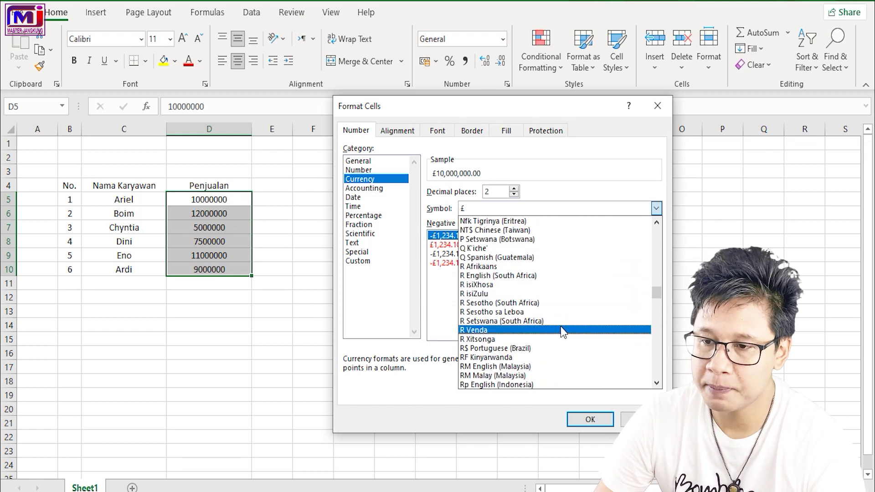
scroll(560, 330, "down", 1)
scroll(562, 329, "down", 1)
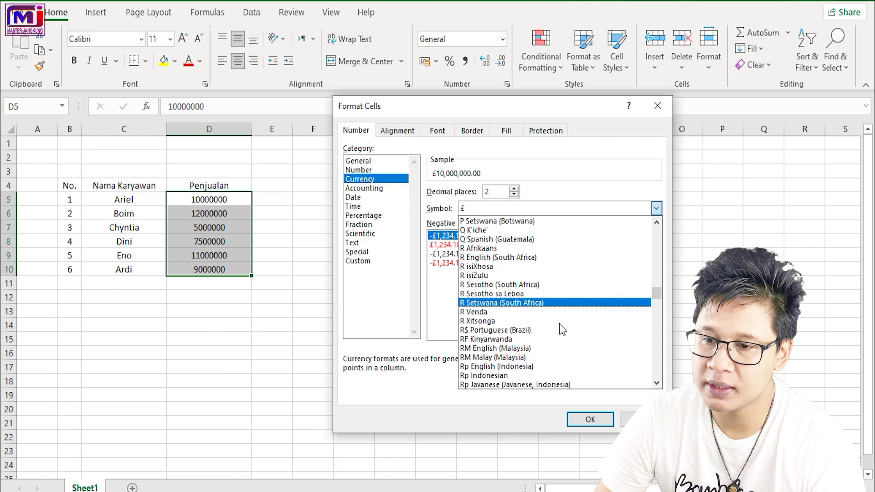
scroll(560, 328, "down", 2)
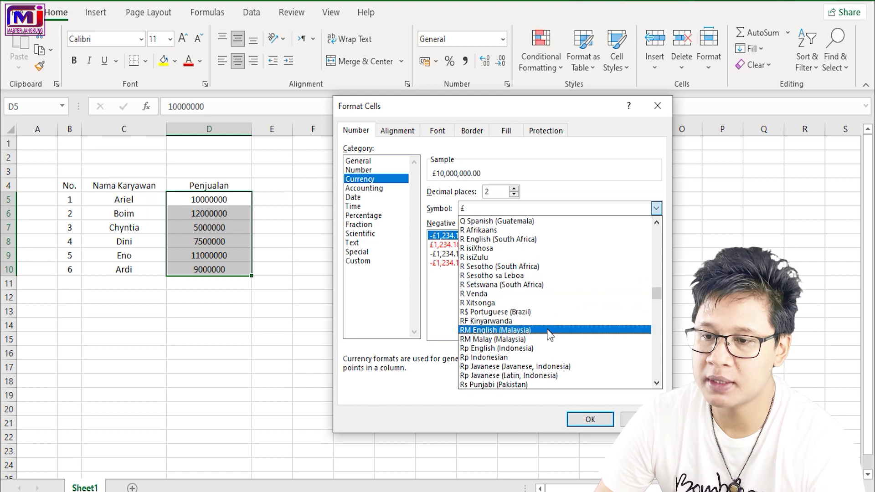
left_click(520, 358)
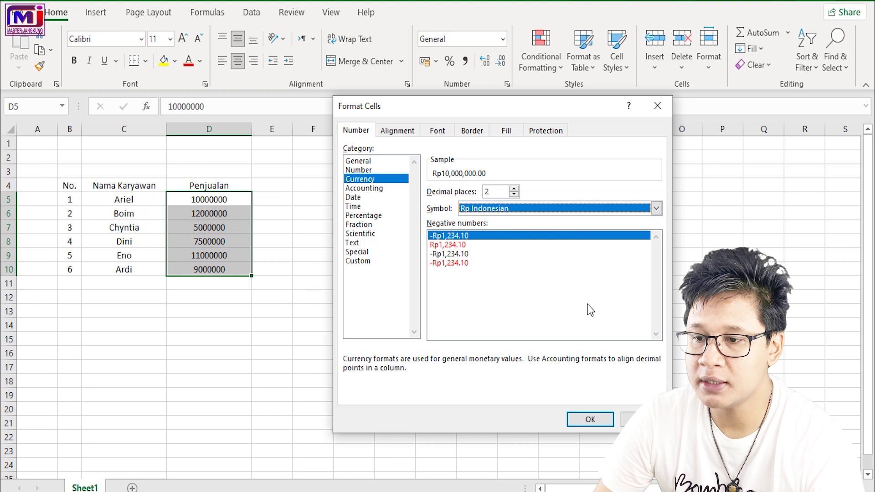
left_click(595, 420)
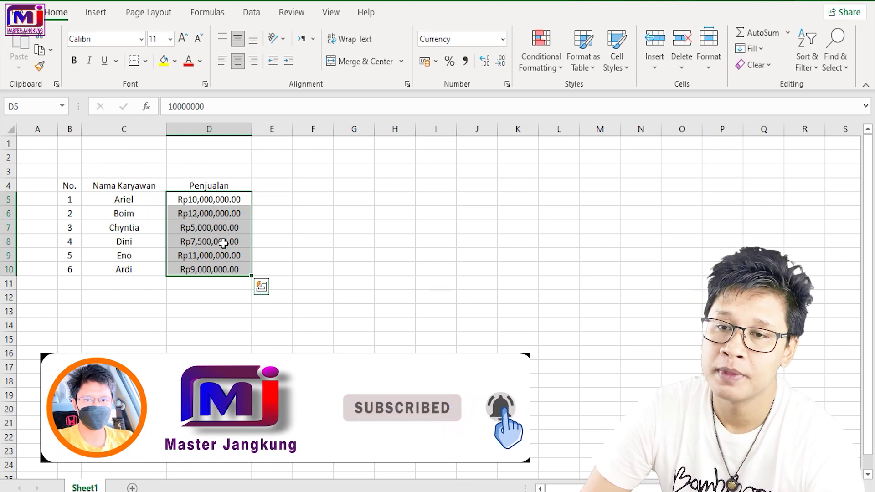
Apply All Borders to the sales table B4:D10.
left_click(71, 186)
key("ctrl+a")
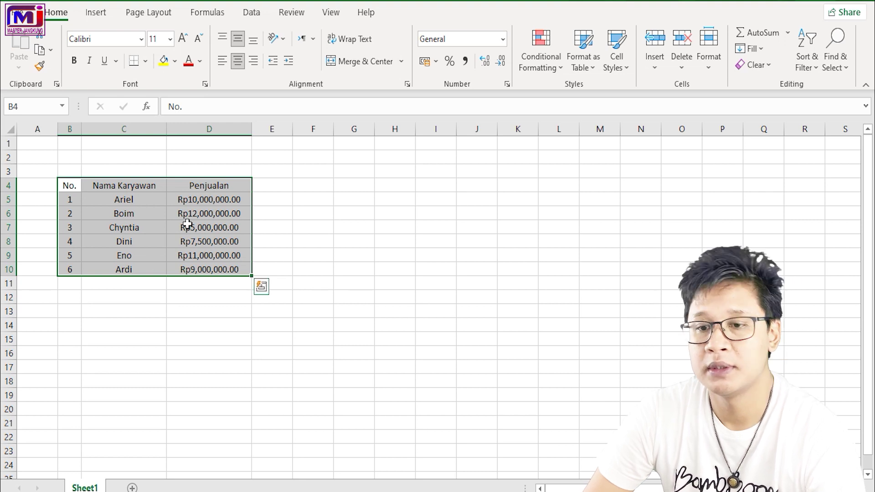
left_click(145, 61)
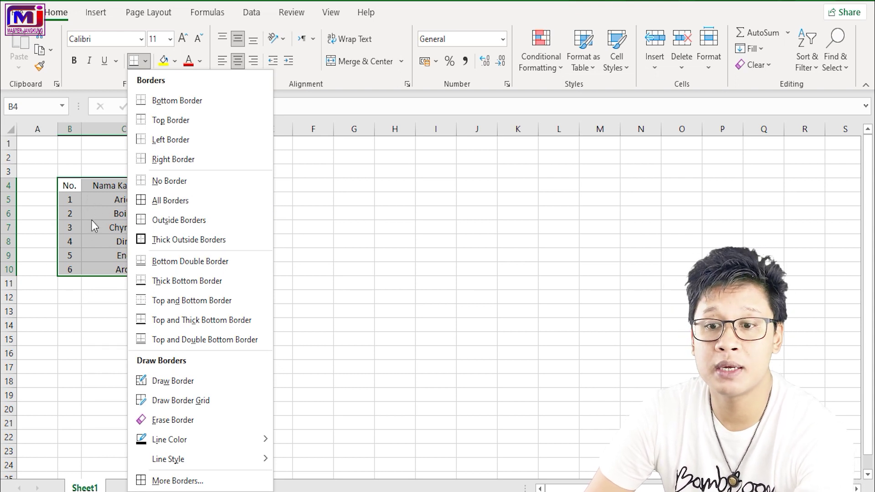
left_click(177, 201)
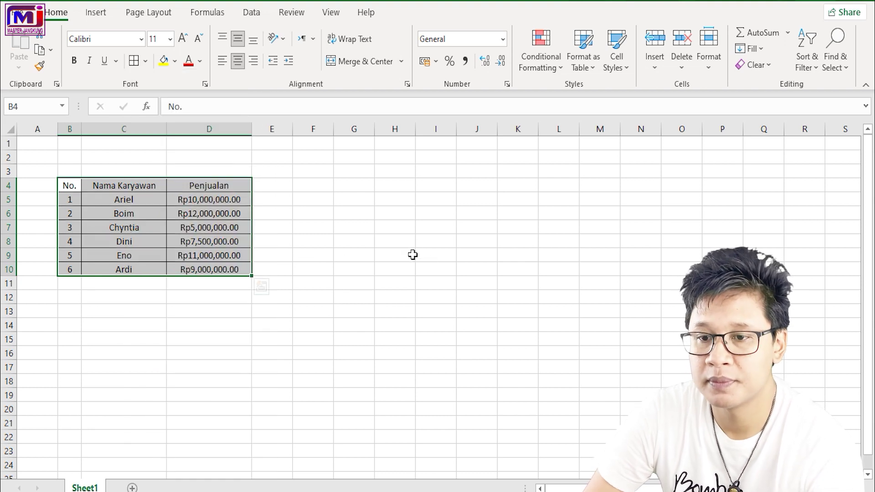
left_click(376, 246)
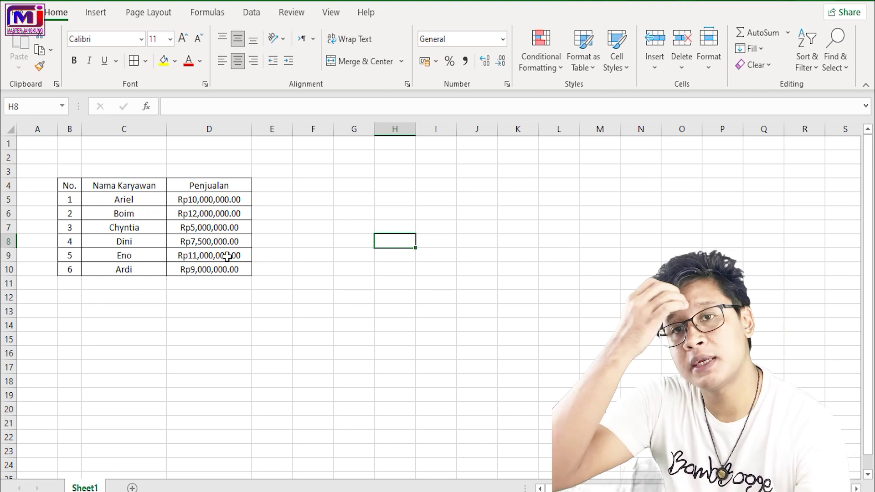
Select G5 and widen column G to 34.86 (249 pixels).
left_click(355, 195)
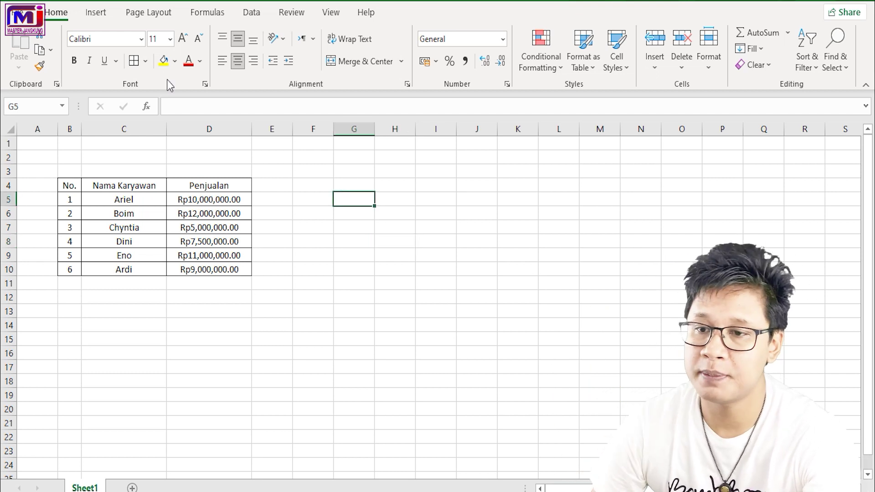
left_click_drag(374, 130, 493, 130)
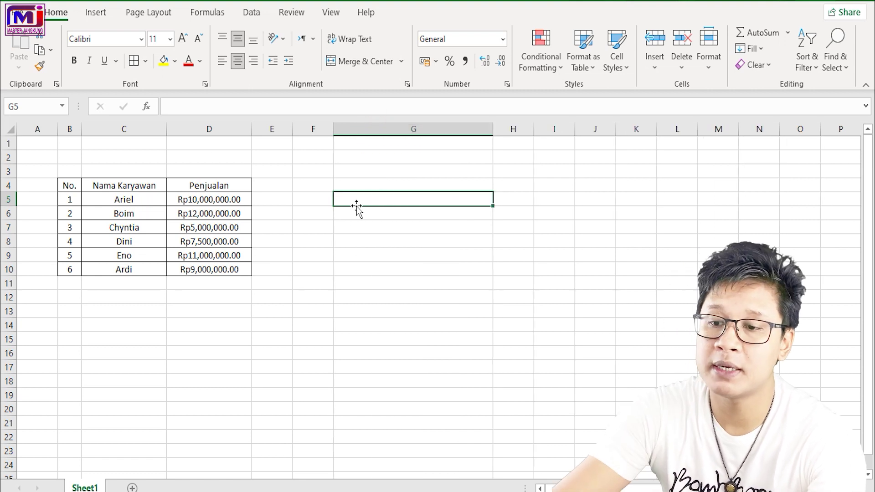
Type =SUM in G5 and accept SUM from the autocomplete list.
type("=")
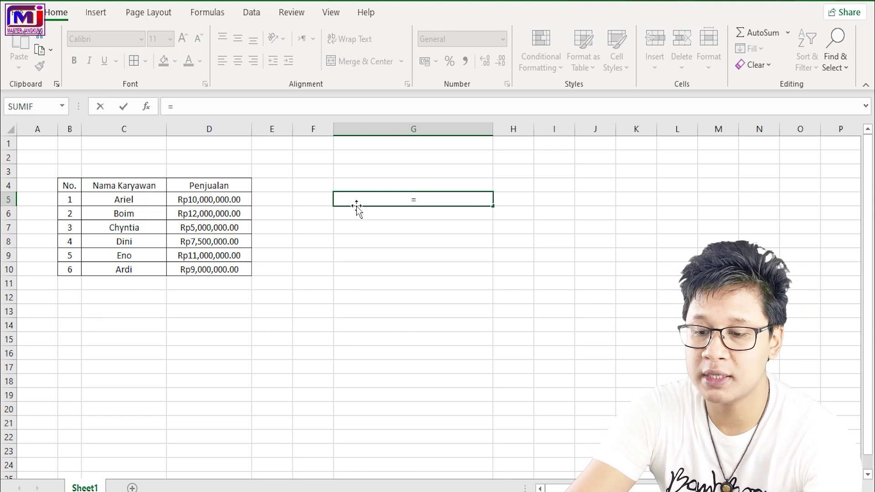
type("SU")
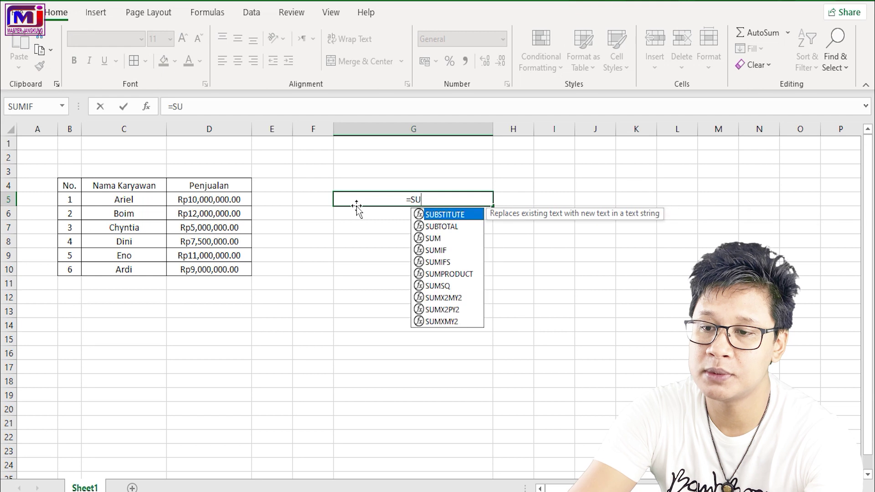
type("M(")
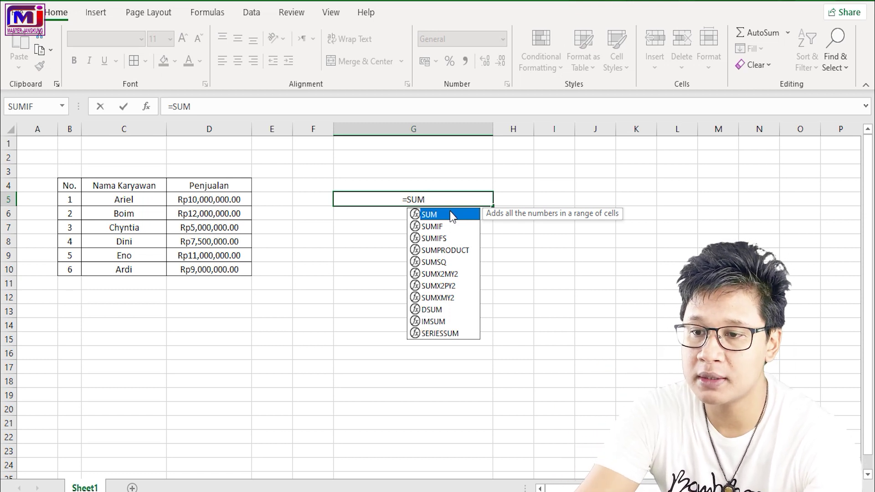
double_click(449, 213)
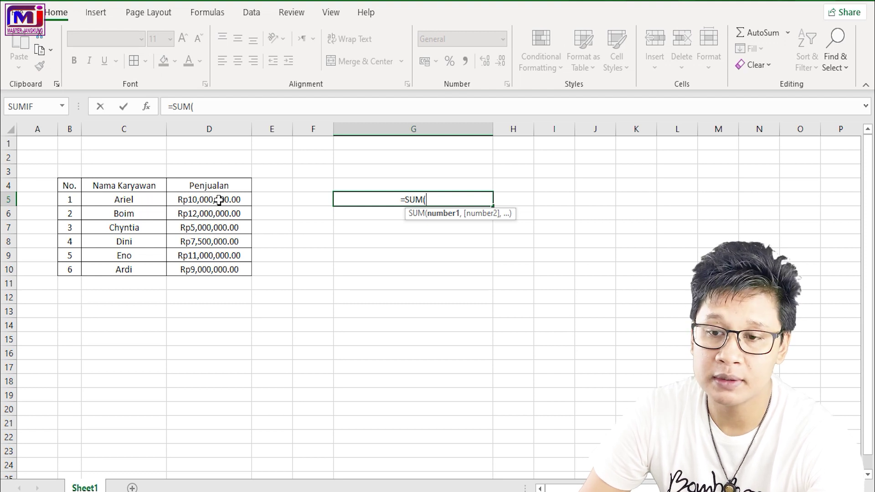
Complete the G5 formula as =SUM(D5:D10) over the Penjualan figures.
left_click(219, 200)
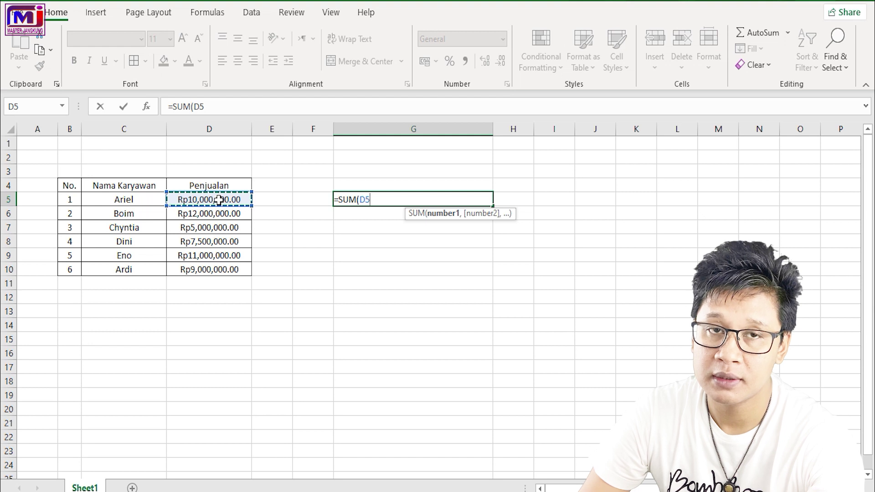
left_click_drag(219, 200, 226, 270)
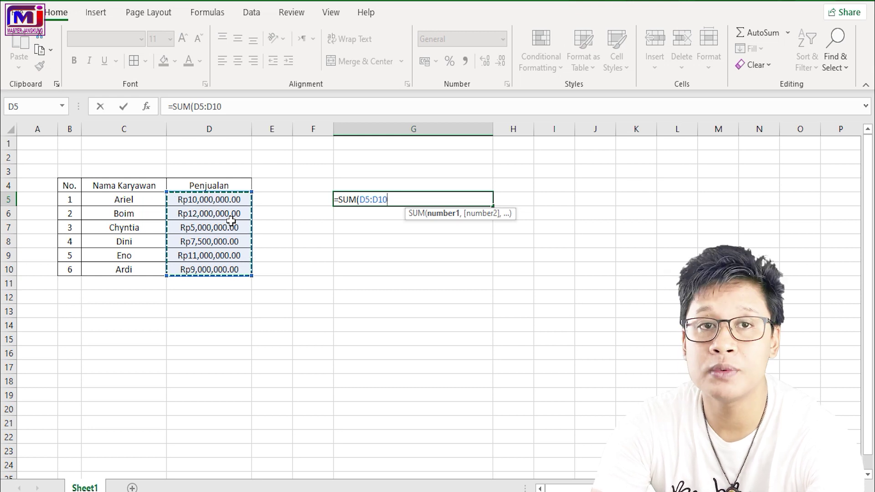
type(")")
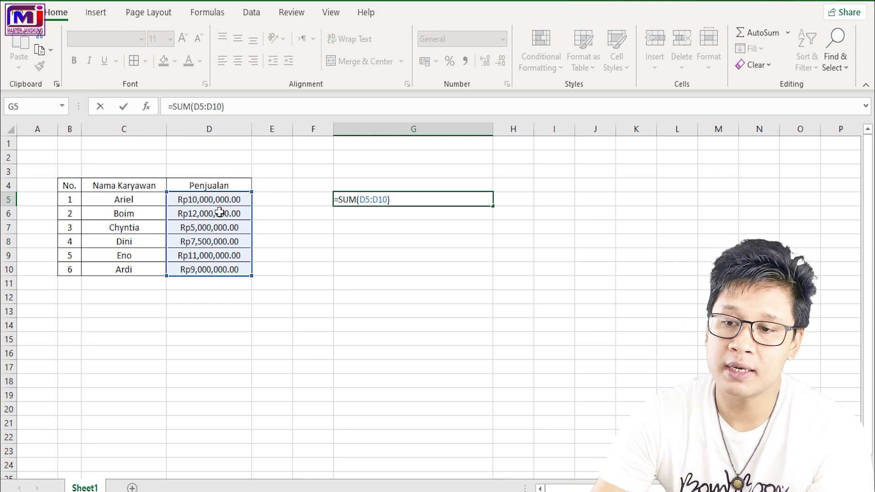
Commit =SUM(D5:D10) in G5 so it shows Rp54,500,000.00.
key("Return")
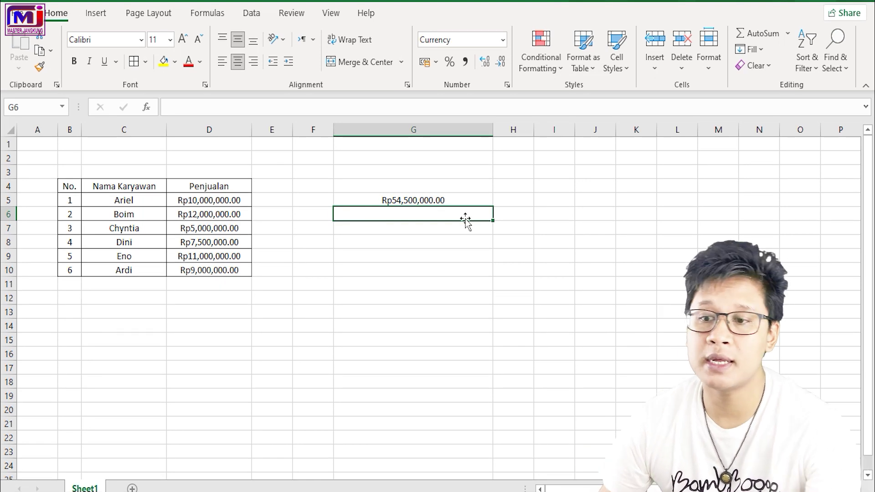
Start =SUM( in G6 with cell D5 as its first argument.
type("=")
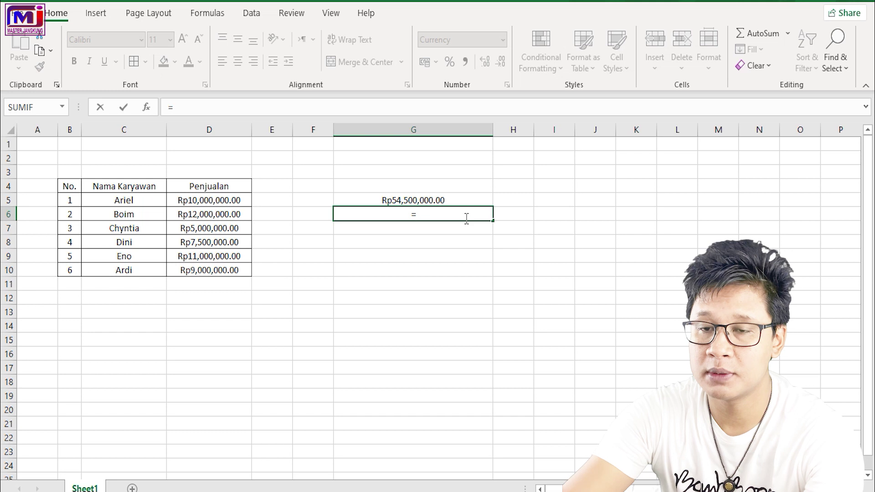
type("S")
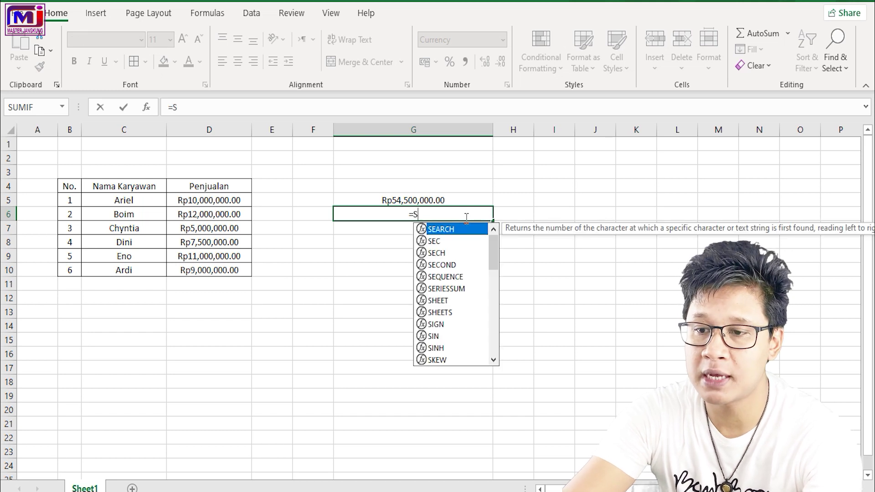
type("UM")
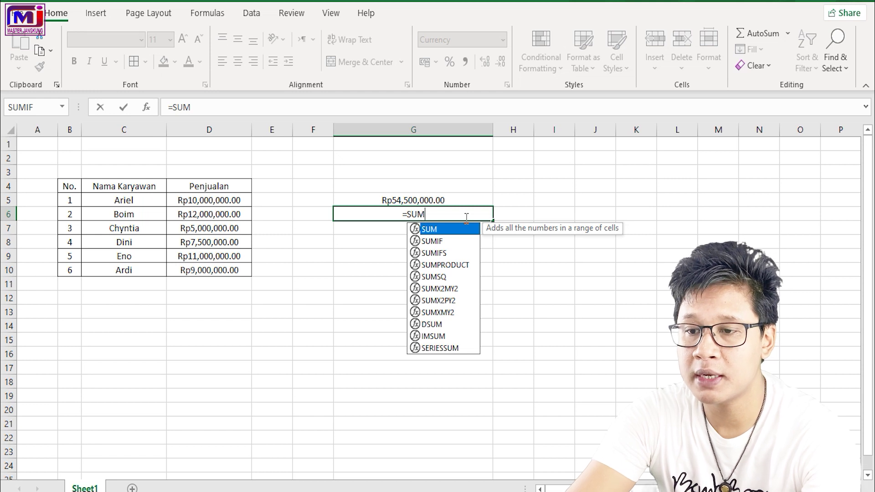
type("(")
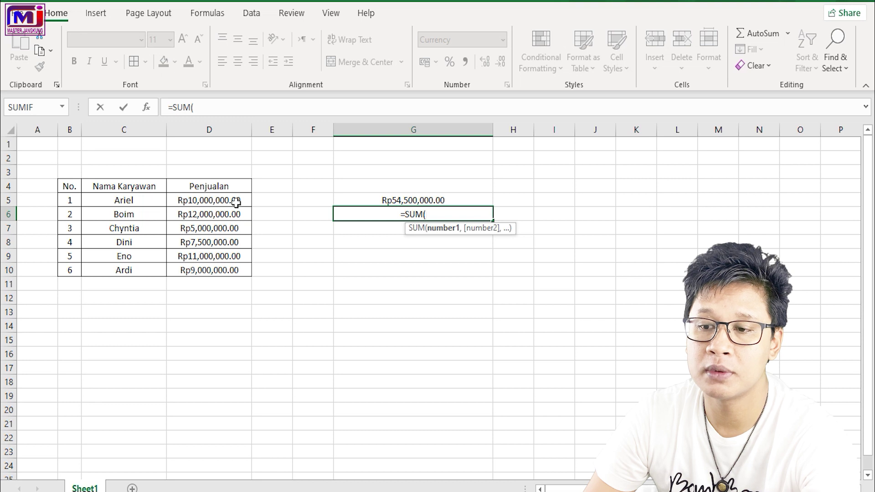
left_click(236, 202)
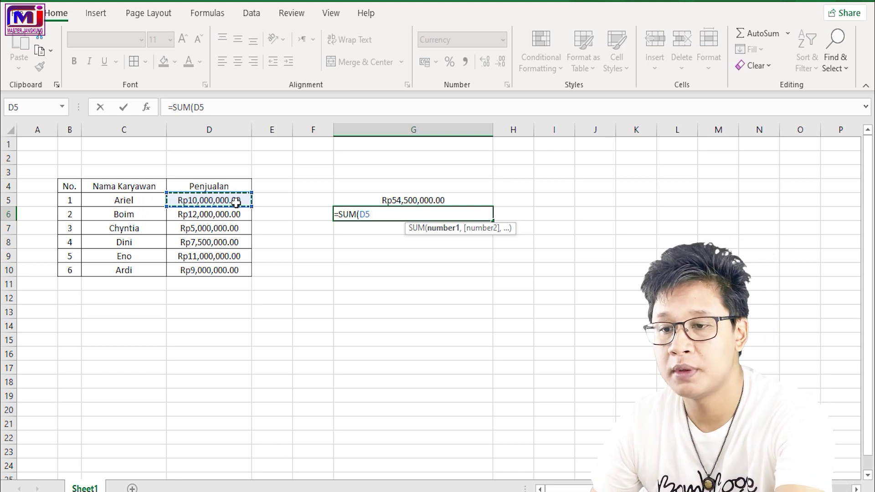
Add cells D7 and D9 to complete the formula =SUM(D5,D7,D9).
type(",")
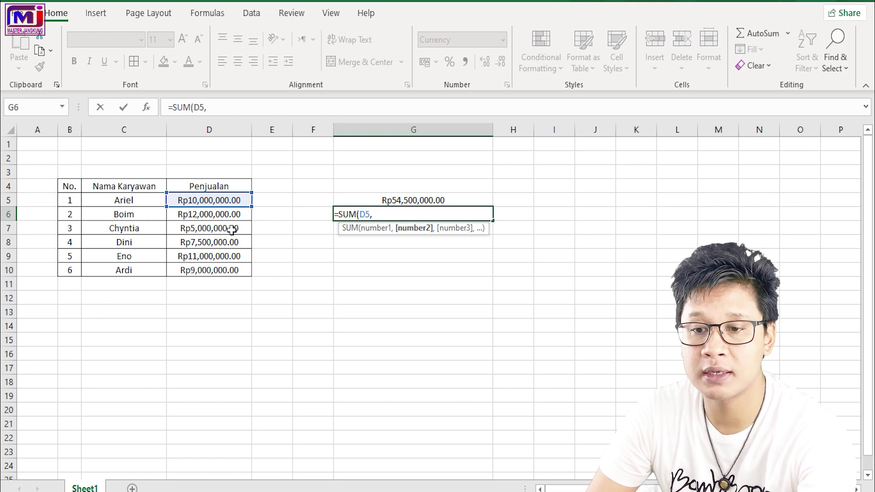
left_click(232, 230)
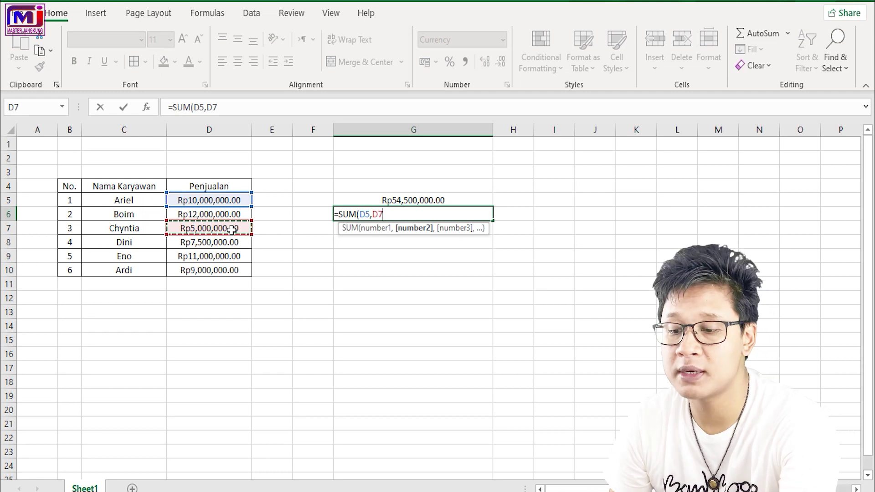
type(",")
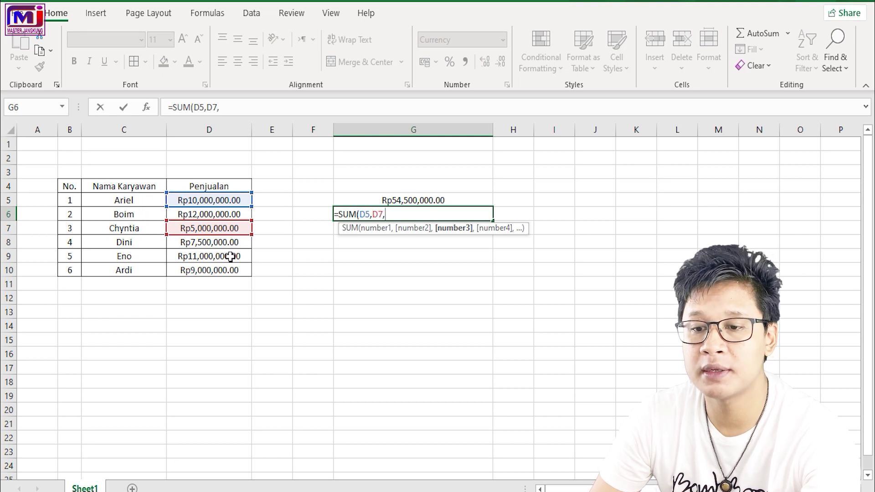
left_click(230, 256)
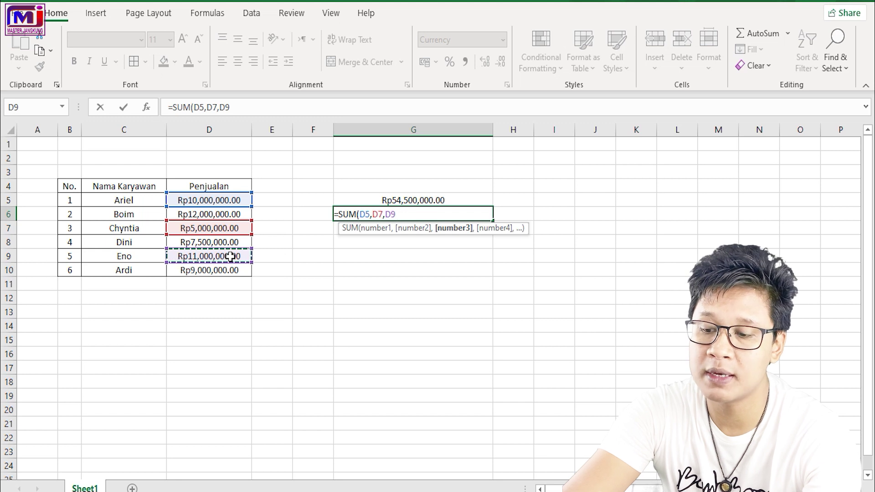
type(")")
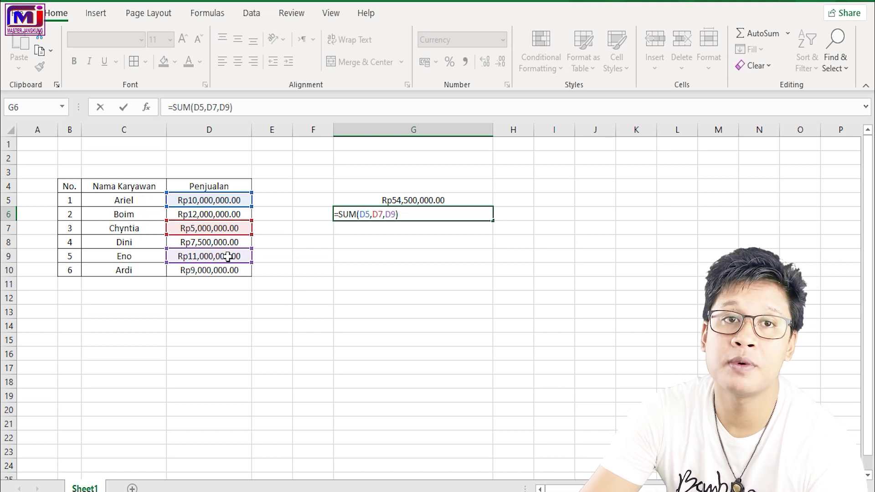
Commit =SUM(D5,D7,D9) in G6, showing Rp26,000,000.00.
key("Return")
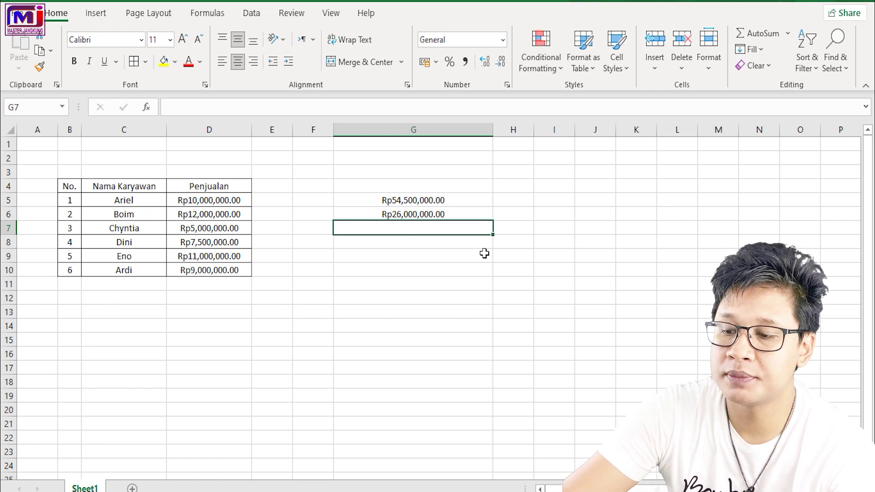
Enter =SUM(D5:D7,D9) in G7, combining the D5:D7 range with cell D9.
type("=")
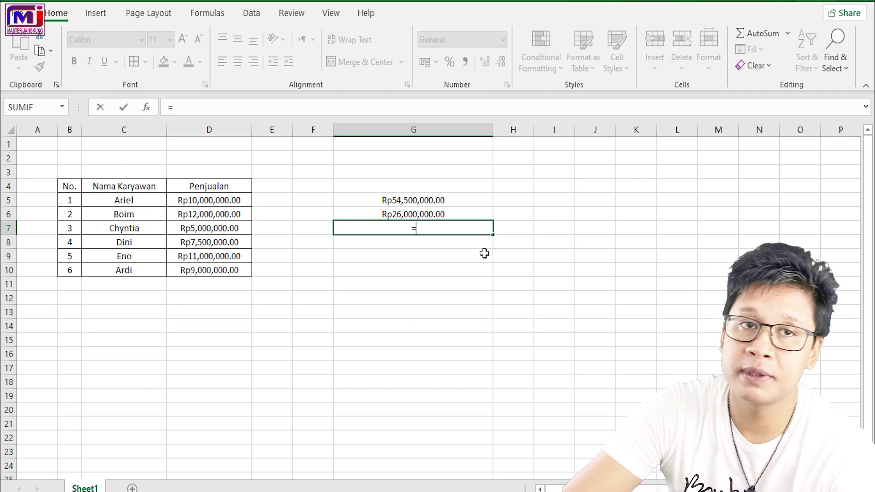
type("SU")
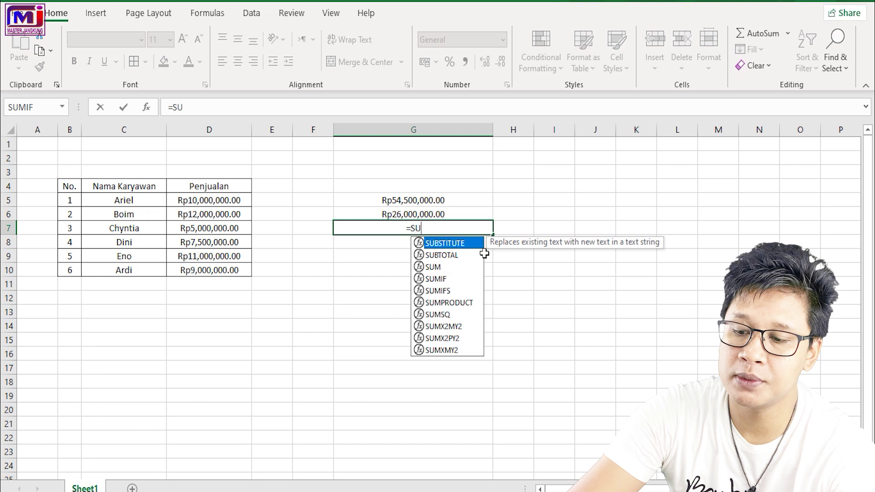
type("M")
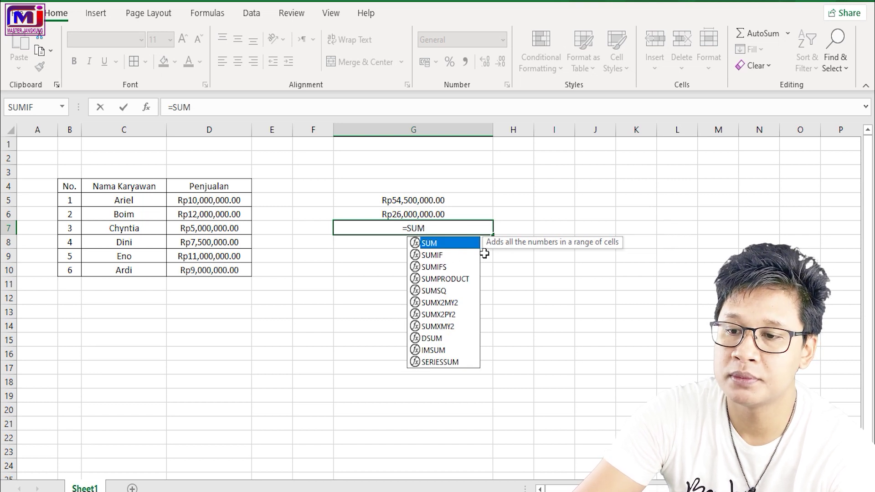
type("(")
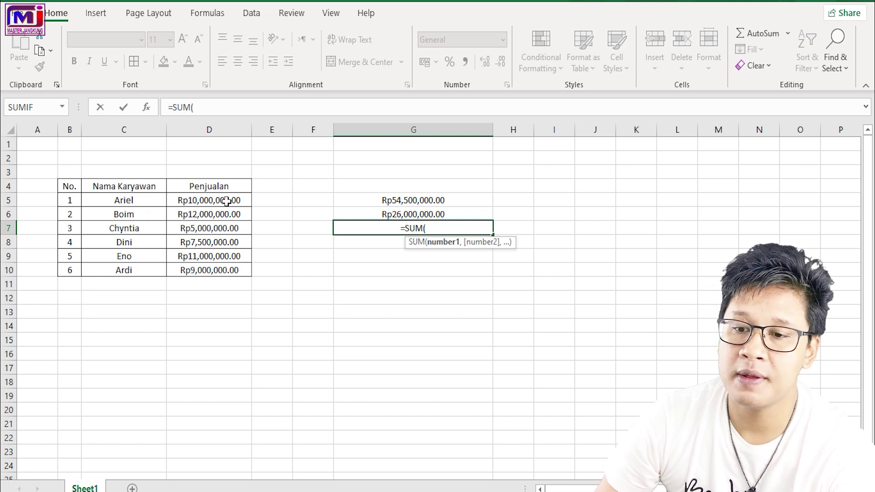
left_click_drag(227, 201, 223, 221)
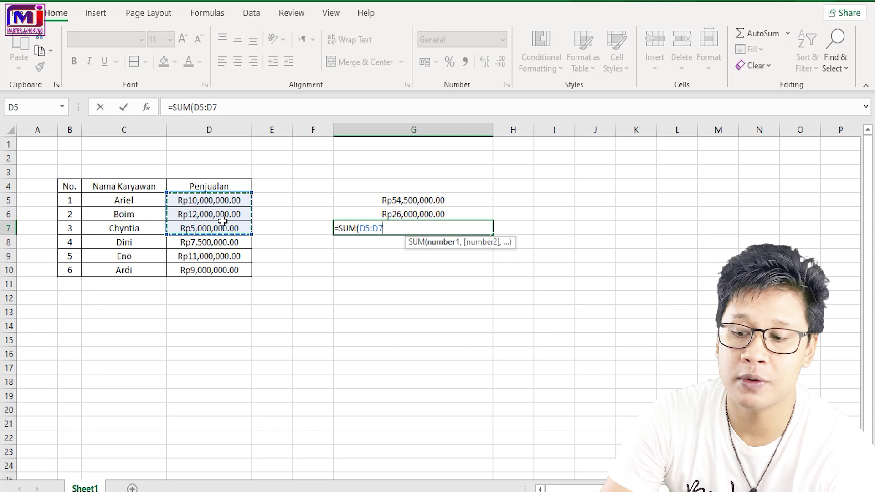
type(",")
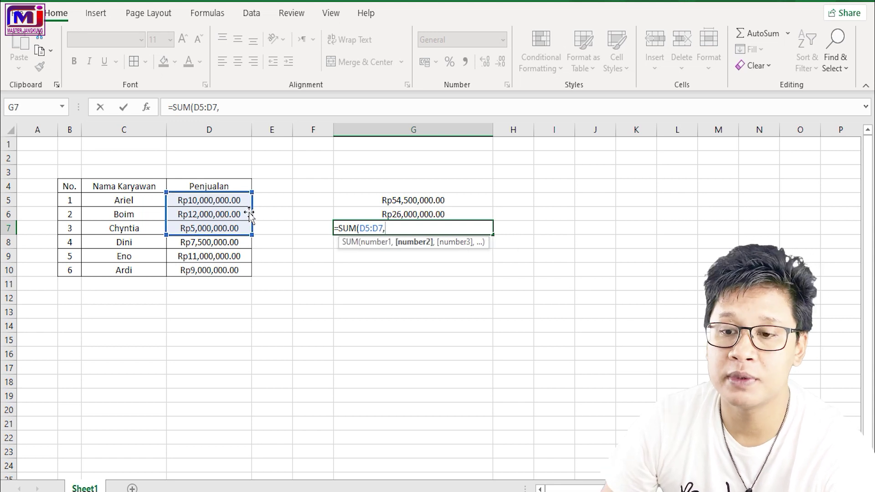
left_click(239, 258)
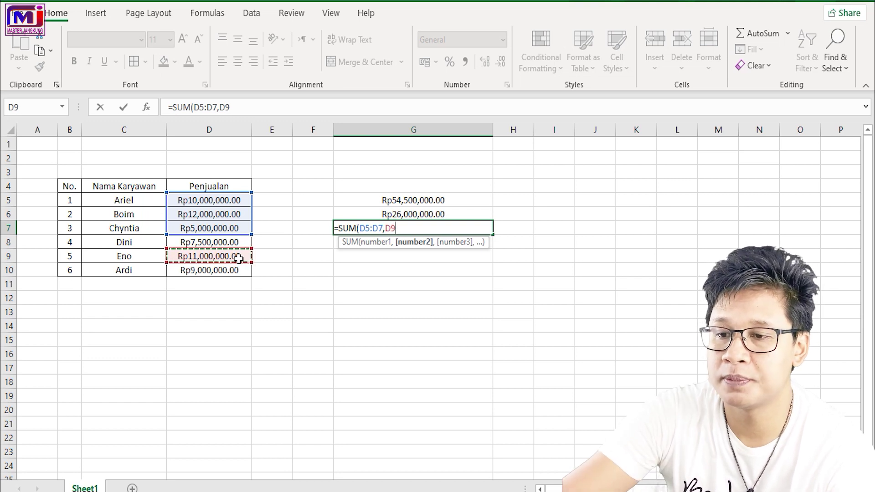
type(")")
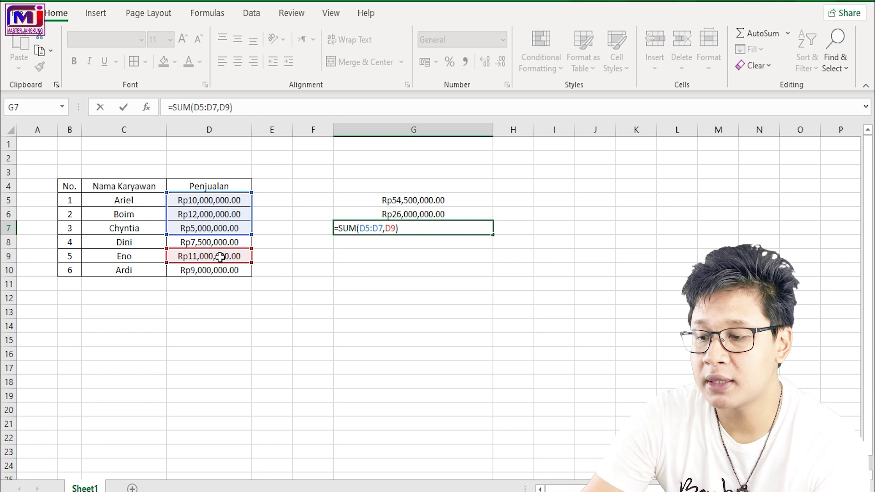
key("Return")
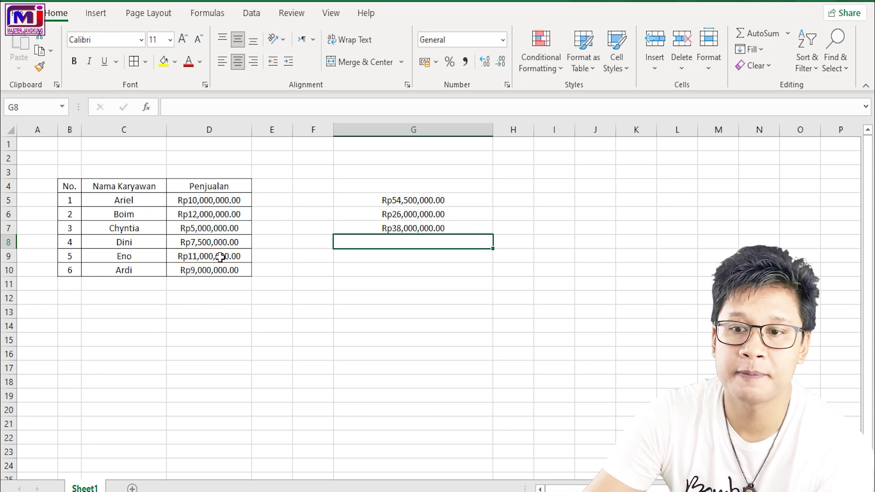